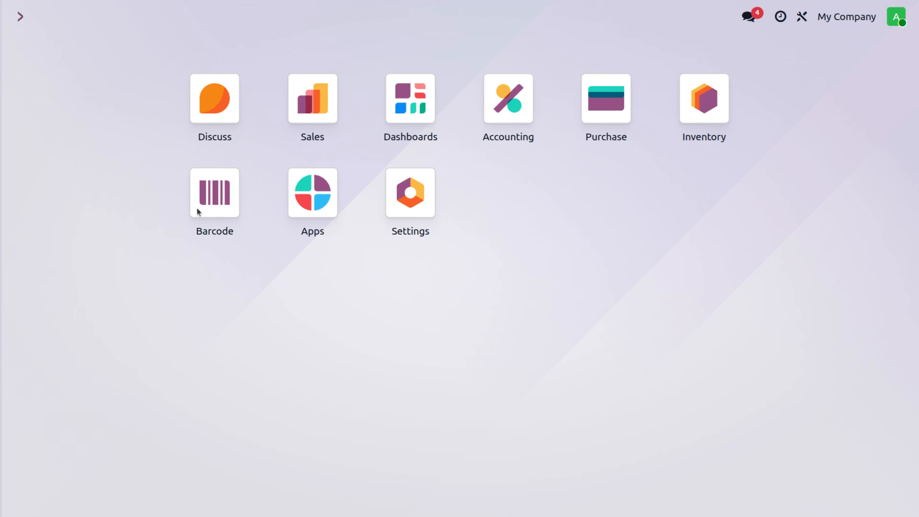
Open the Accounting app's journals list, inspect the Opening Balance journal's settings, and return to the list
{"action": "left_click", "coordinate": [499, 106]}
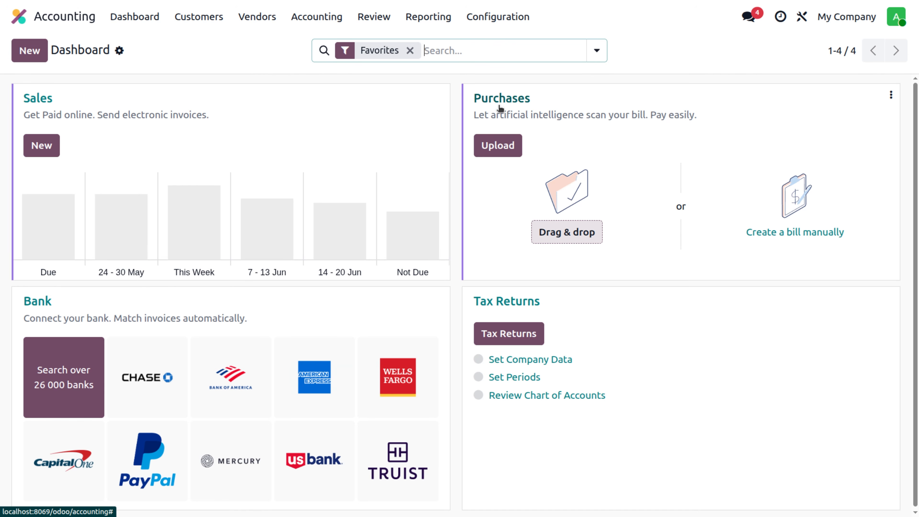
{"action": "left_click", "coordinate": [492, 16]}
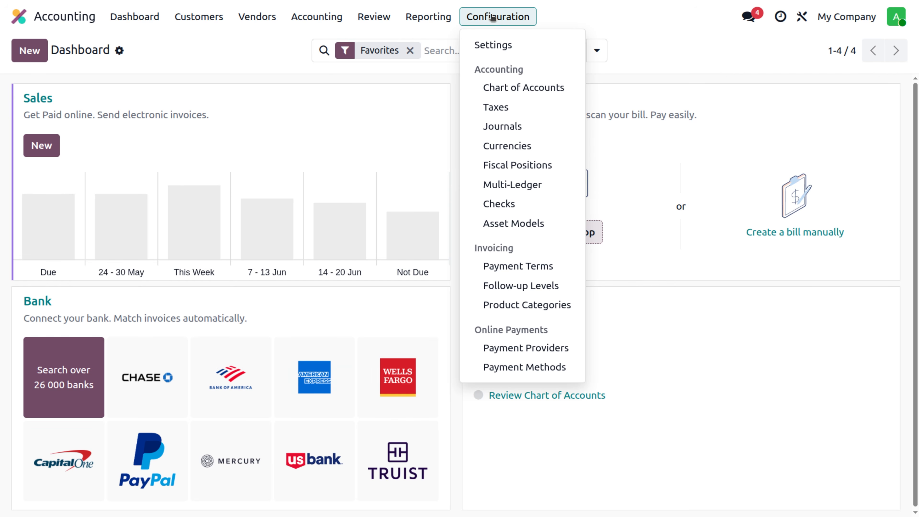
{"action": "left_click", "coordinate": [507, 128]}
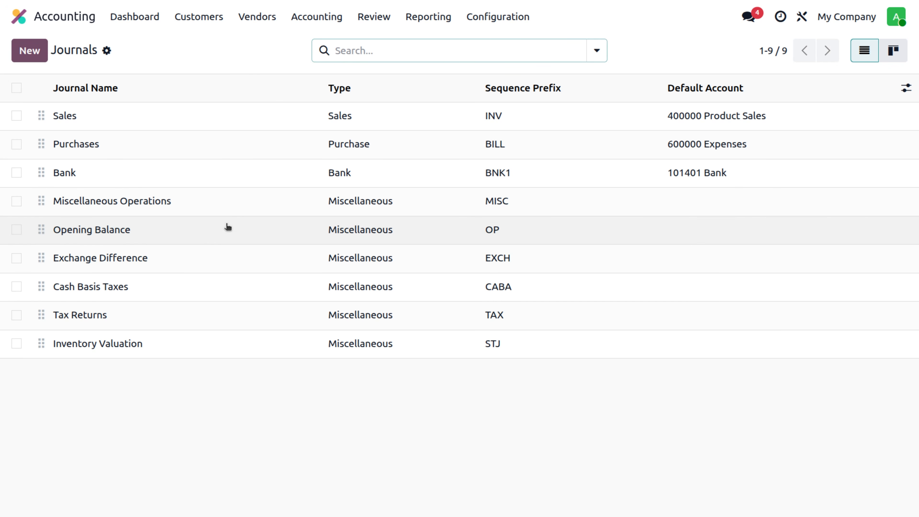
{"action": "left_click", "coordinate": [220, 239]}
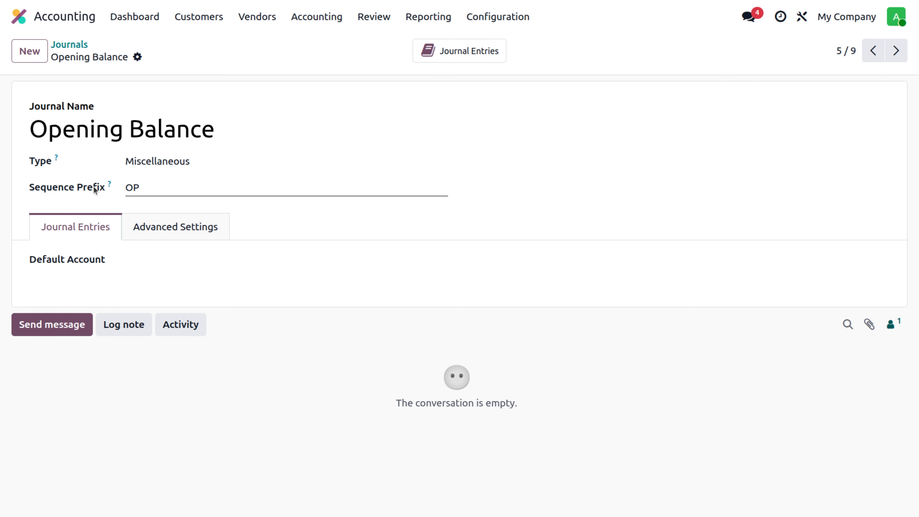
{"action": "left_click", "coordinate": [70, 49]}
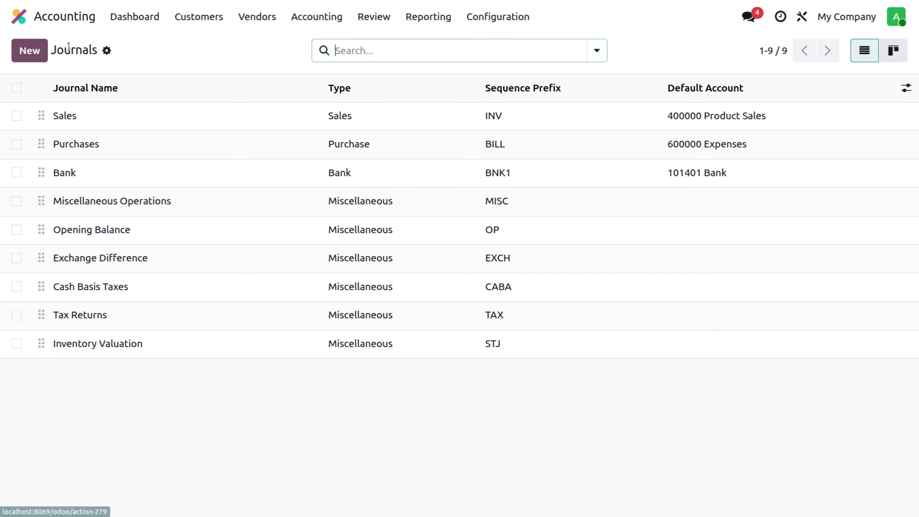
Search the chart of accounts for accounts matching "undi"
{"action": "left_click", "coordinate": [509, 21]}
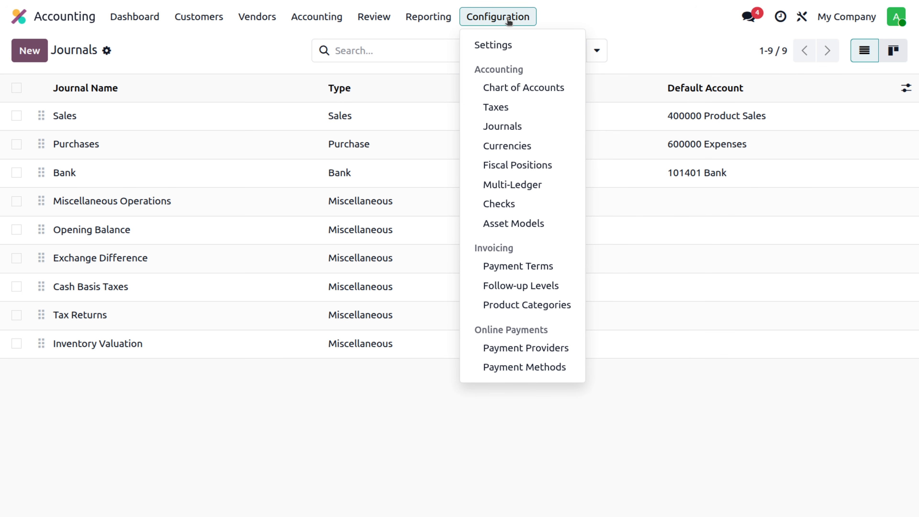
{"action": "left_click", "coordinate": [520, 90]}
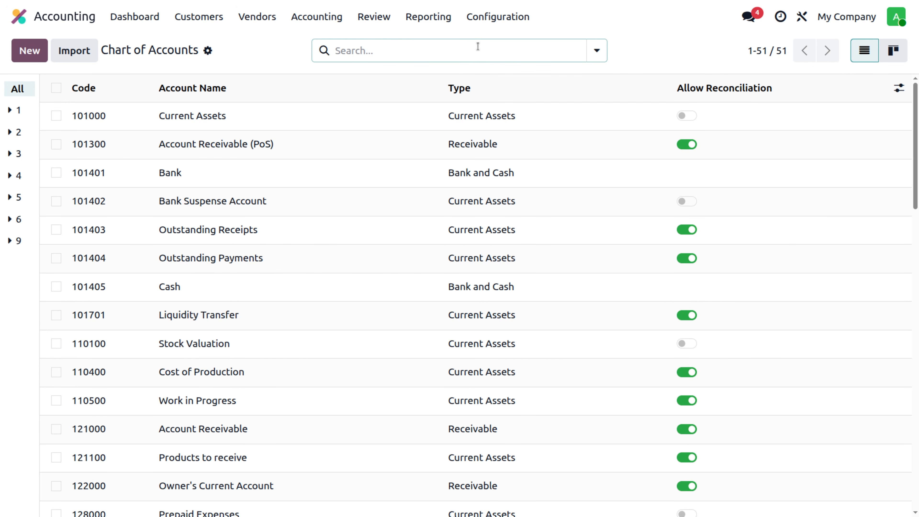
{"action": "left_click", "coordinate": [463, 49]}
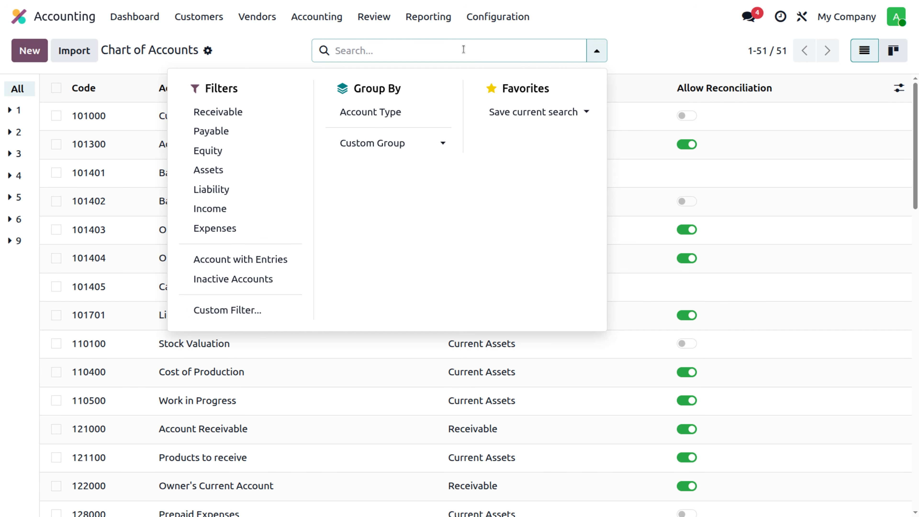
{"action": "type", "text": "u"}
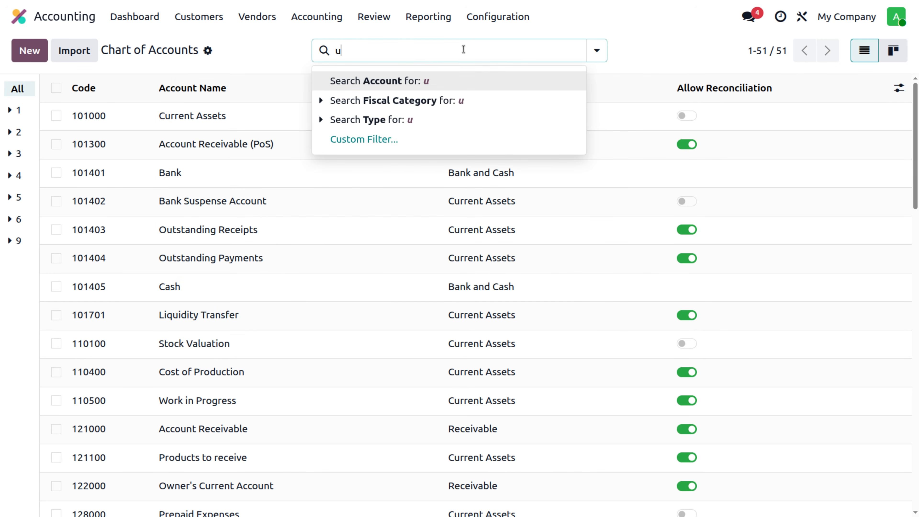
{"action": "type", "text": "ndi"}
{"action": "key", "text": "Return"}
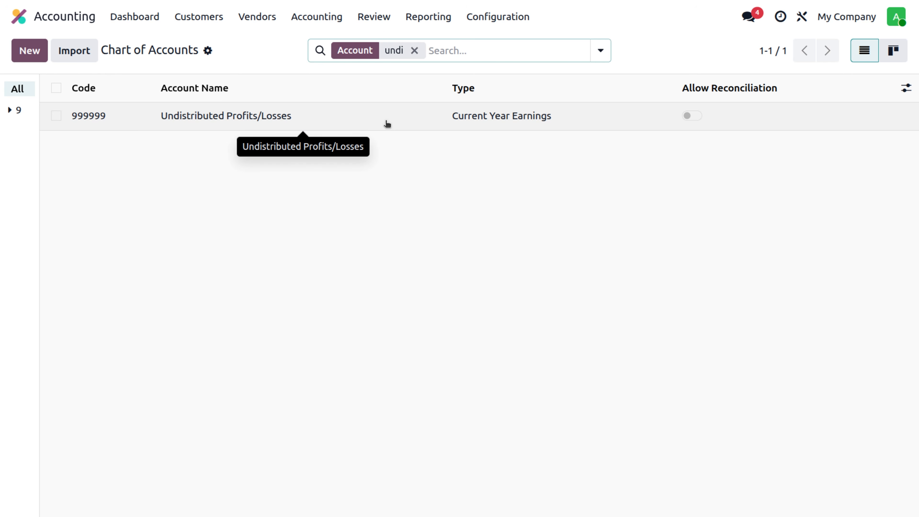
Create a new journal entry with the reference "opening balance of bank & cash -2026"
{"action": "left_click", "coordinate": [303, 12]}
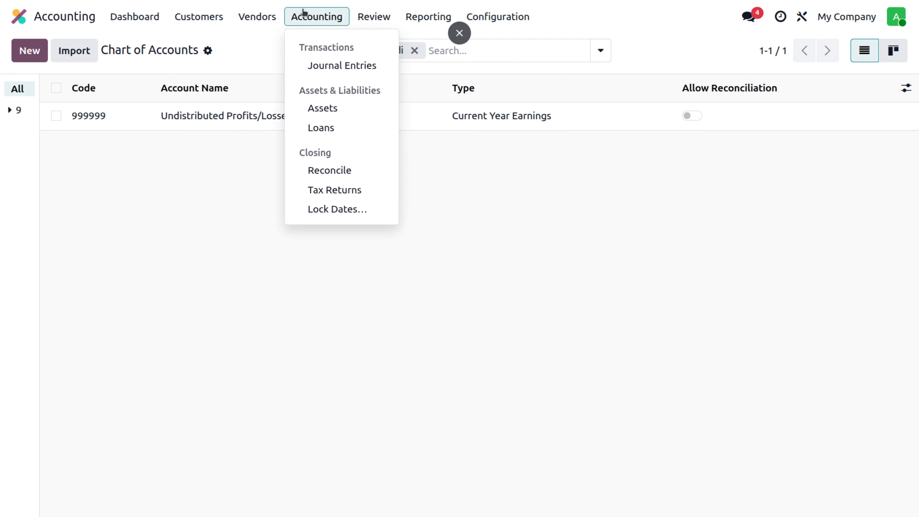
{"action": "left_click", "coordinate": [329, 66]}
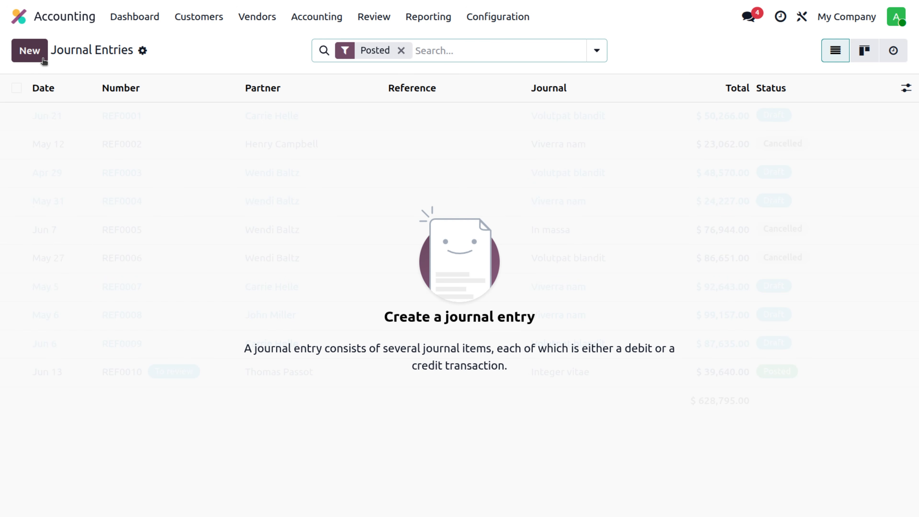
{"action": "left_click", "coordinate": [29, 51]}
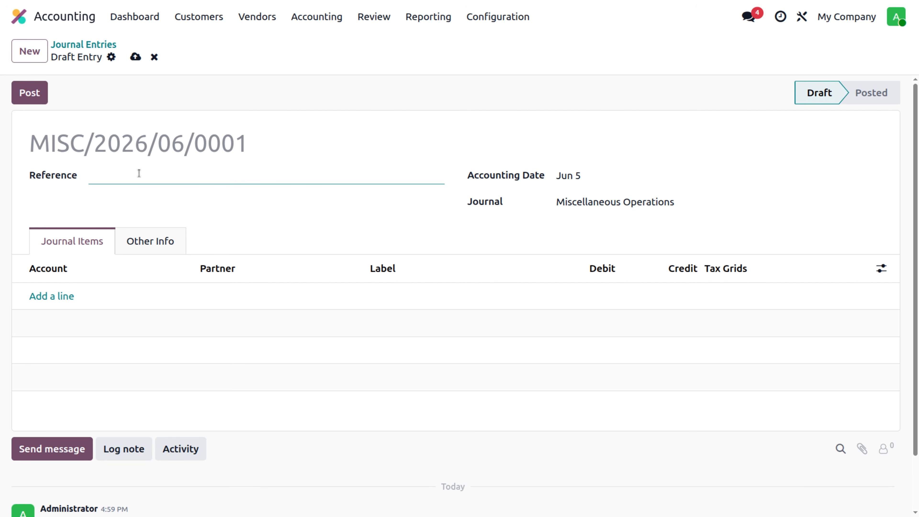
{"action": "type", "text": "opening balance of bank &"}
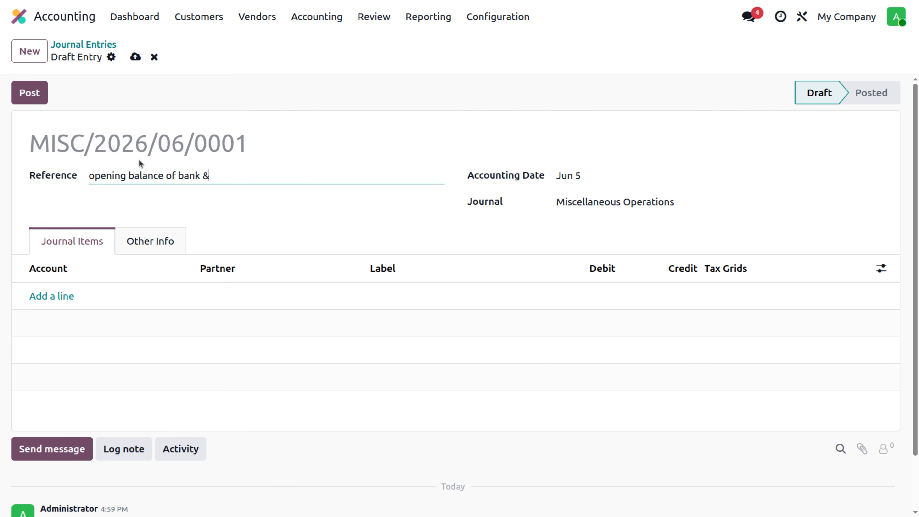
{"action": "type", "text": " cash -2026"}
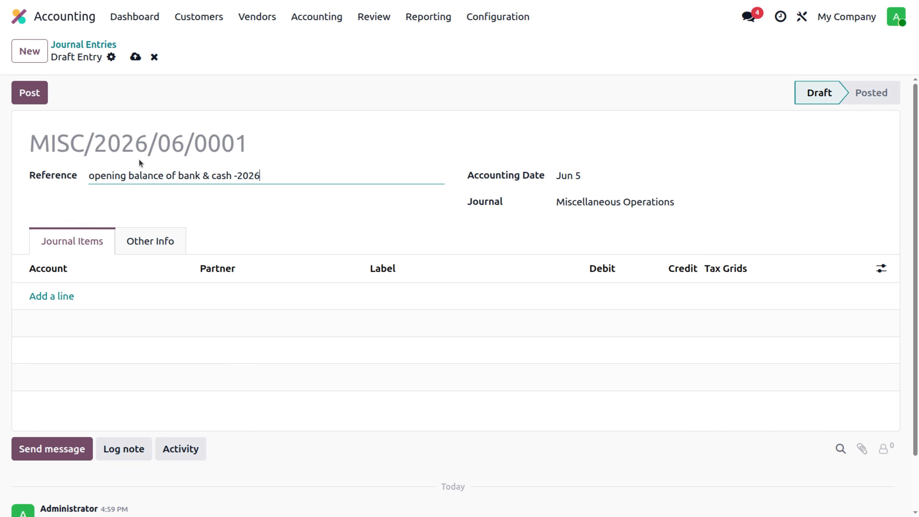
Set the entry's accounting date to March 31, 2026 and its journal to Opening Balance
{"action": "left_click", "coordinate": [626, 179]}
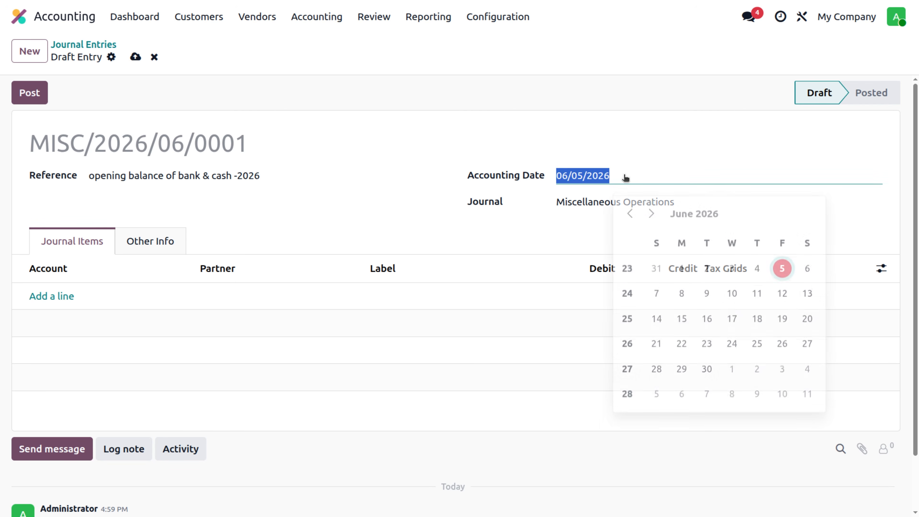
{"action": "left_click", "coordinate": [627, 213]}
{"action": "left_click", "coordinate": [627, 214]}
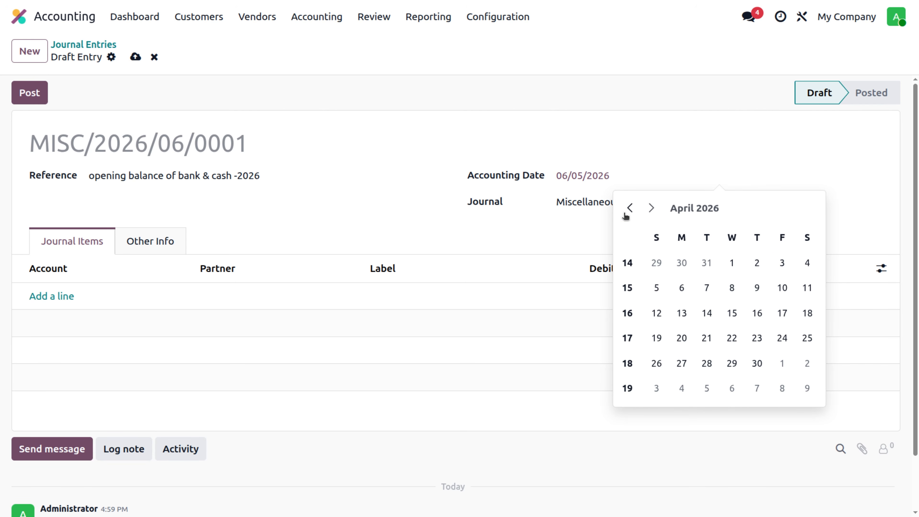
{"action": "left_click", "coordinate": [627, 214]}
{"action": "left_click", "coordinate": [708, 363]}
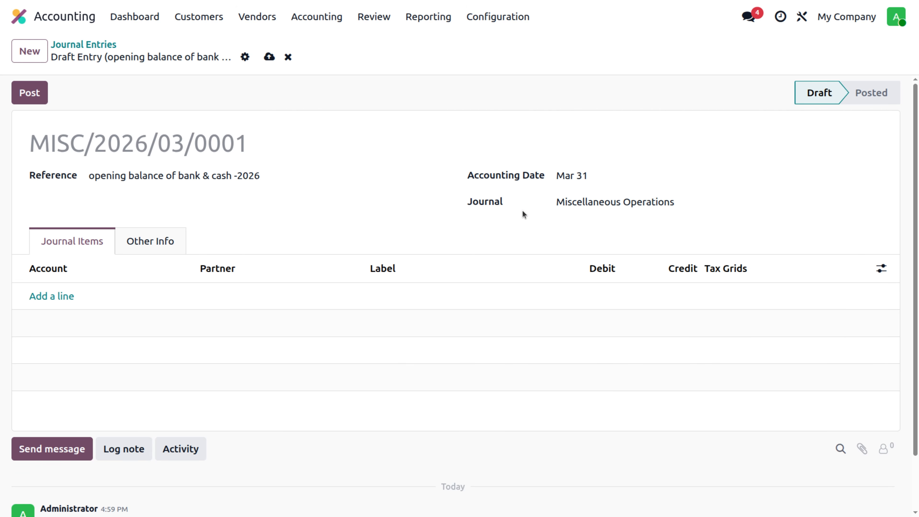
{"action": "left_click", "coordinate": [710, 203]}
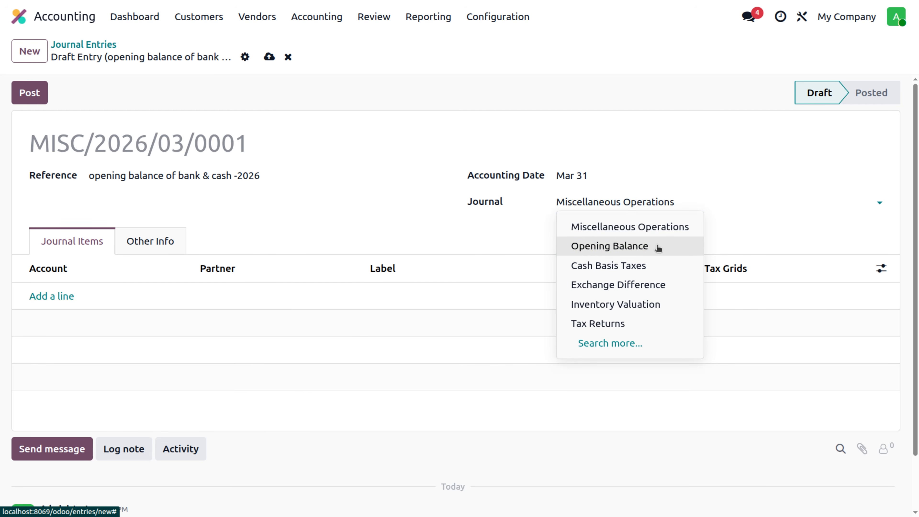
{"action": "left_click", "coordinate": [658, 245]}
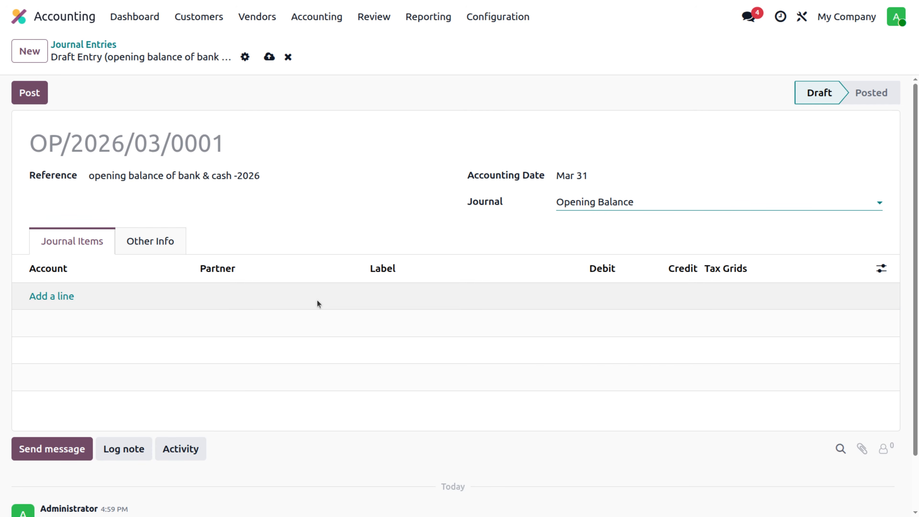
Add a journal item for account 101401 Bank with a debit of 1000
{"action": "left_click", "coordinate": [45, 295]}
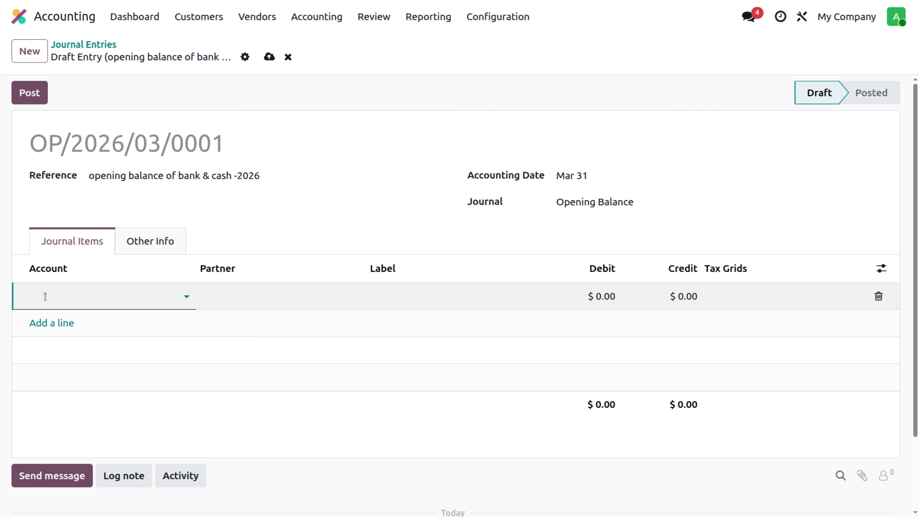
{"action": "left_click", "coordinate": [45, 296]}
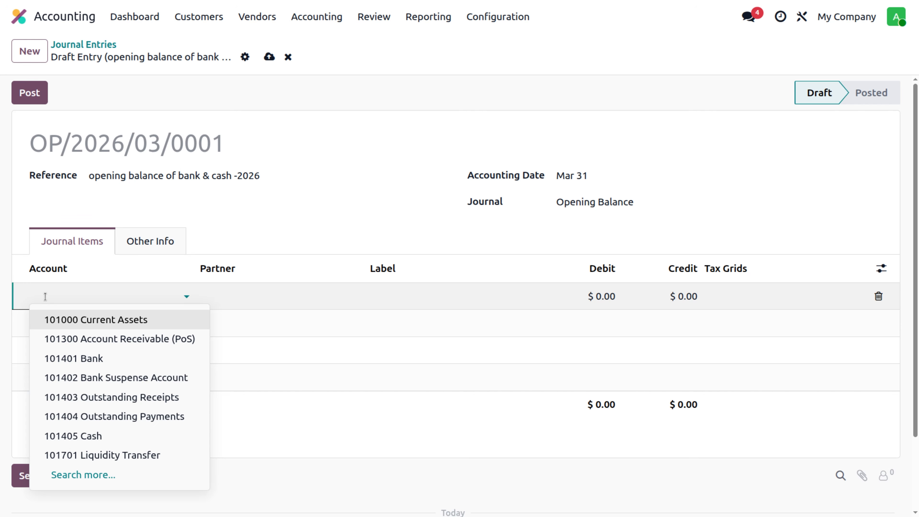
{"action": "left_click", "coordinate": [96, 357]}
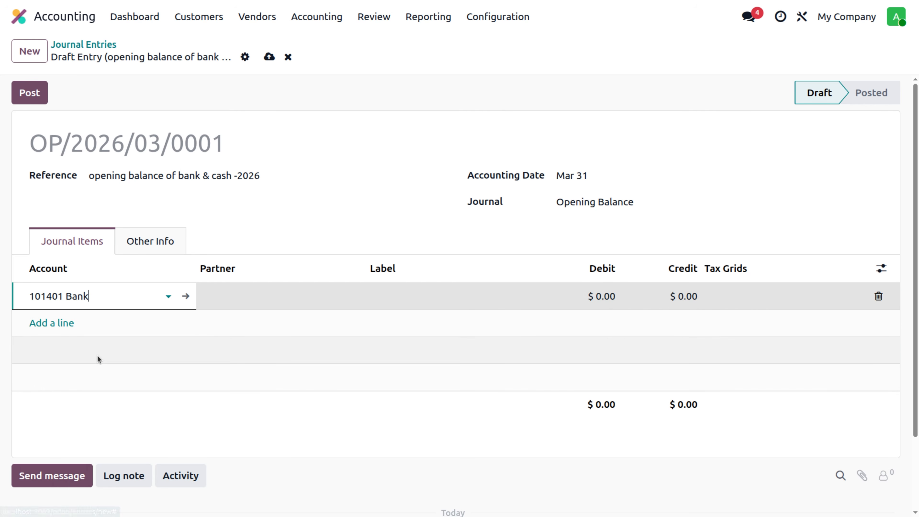
{"action": "left_click", "coordinate": [596, 296]}
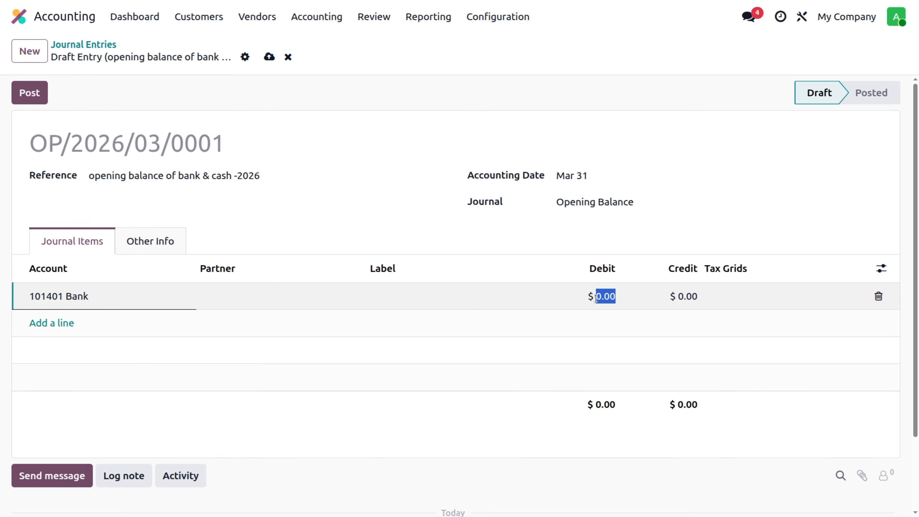
{"action": "key", "text": "BackSpace"}
{"action": "type", "text": "1000"}
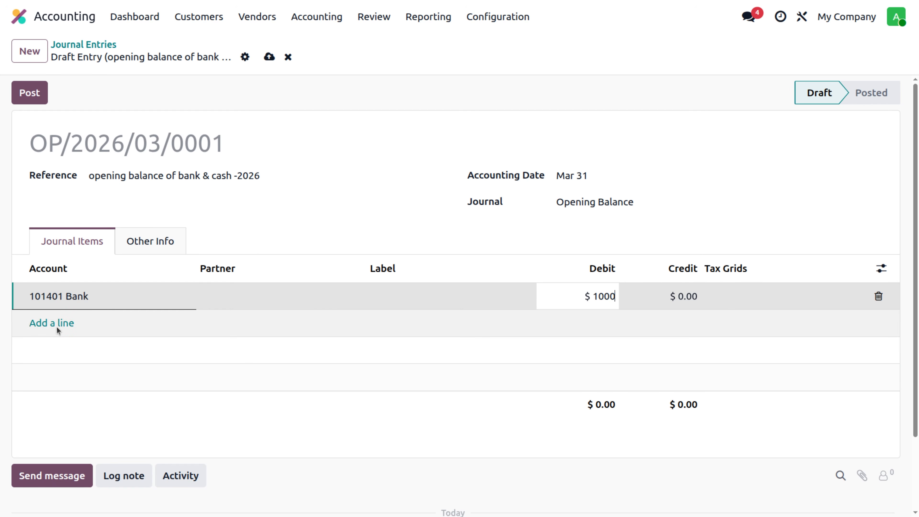
Add a second journal item for account 101405 Cash with a debit of 2000
{"action": "left_click", "coordinate": [57, 325]}
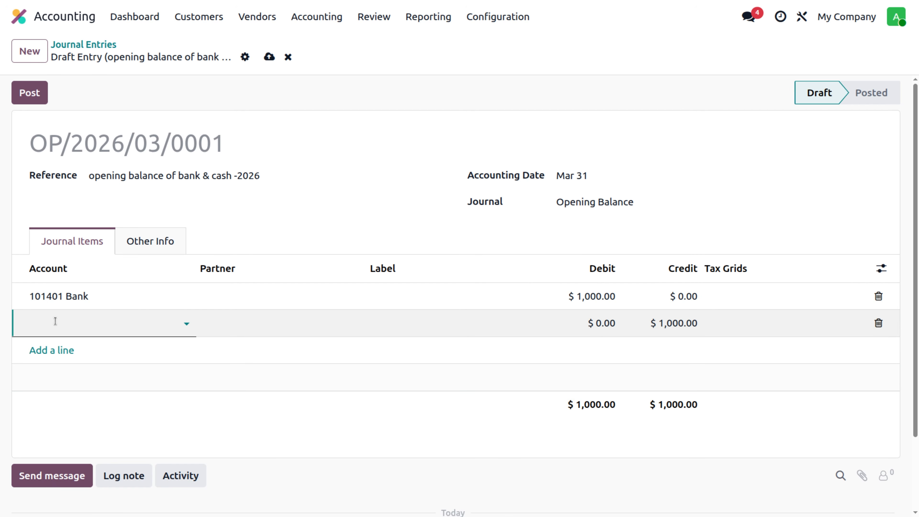
{"action": "left_click", "coordinate": [55, 321]}
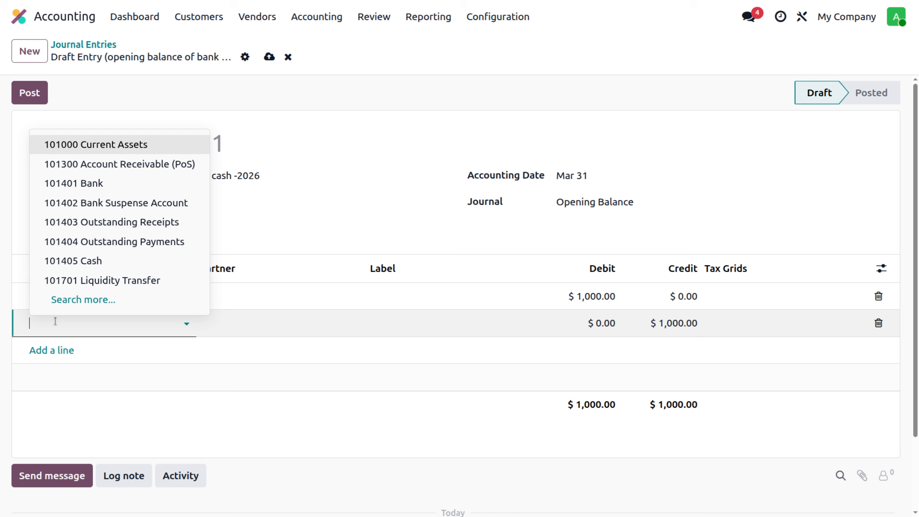
{"action": "left_click", "coordinate": [87, 261]}
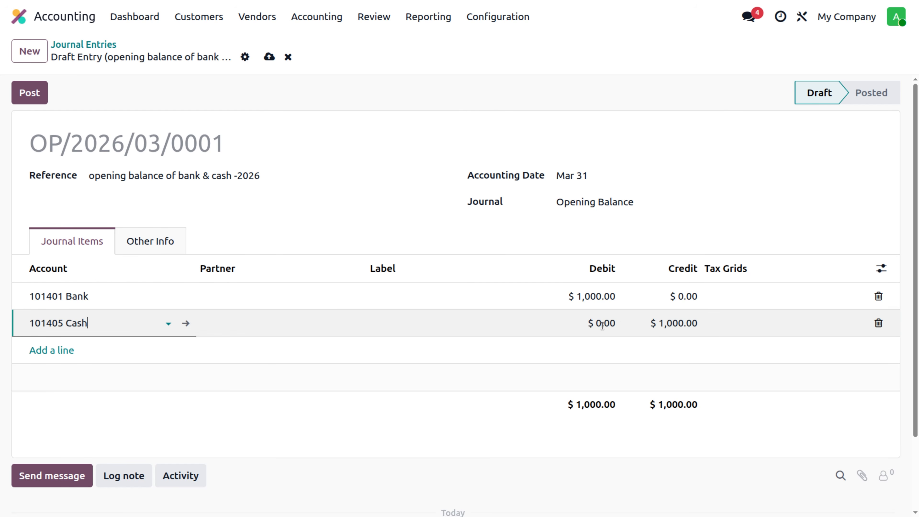
{"action": "left_click", "coordinate": [602, 323]}
{"action": "type", "text": "3"}
{"action": "key", "text": "BackSpace"}
{"action": "type", "text": "2000"}
{"action": "left_click", "coordinate": [553, 375]}
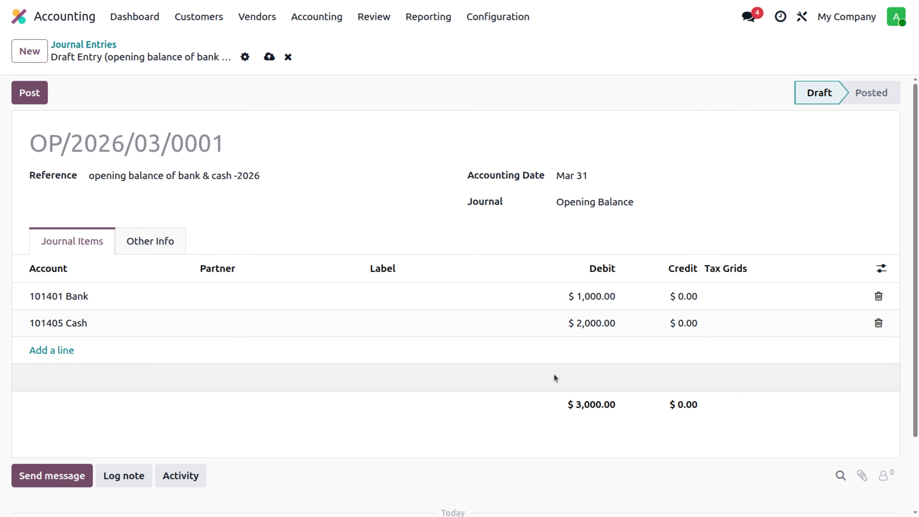
Add a balancing $3,000 credit line on account 999999 Undistributed Profits/Losses and post the journal entry
{"action": "left_click", "coordinate": [58, 352]}
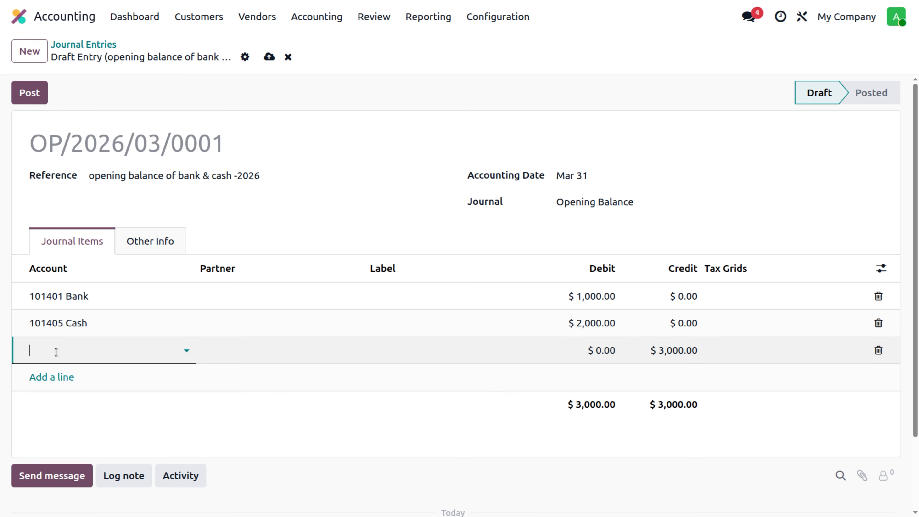
{"action": "left_click", "coordinate": [56, 351]}
{"action": "type", "text": "un"}
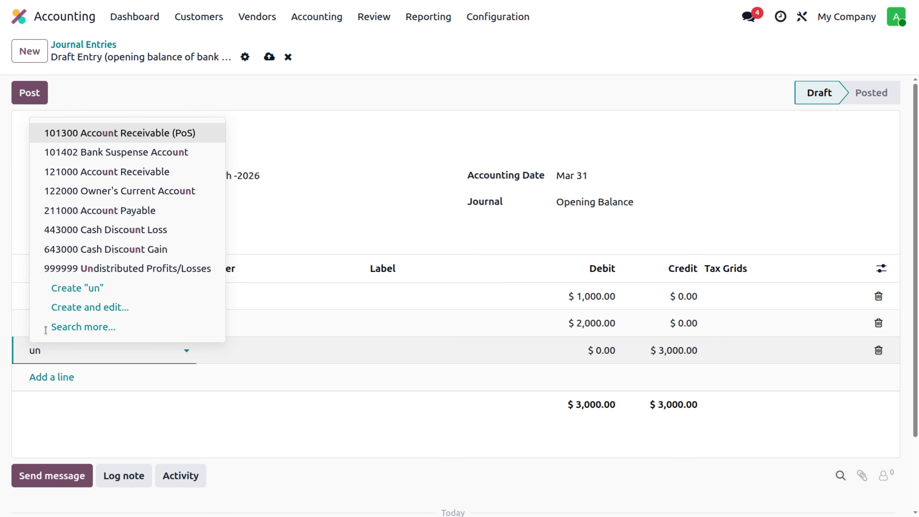
{"action": "left_click", "coordinate": [100, 274]}
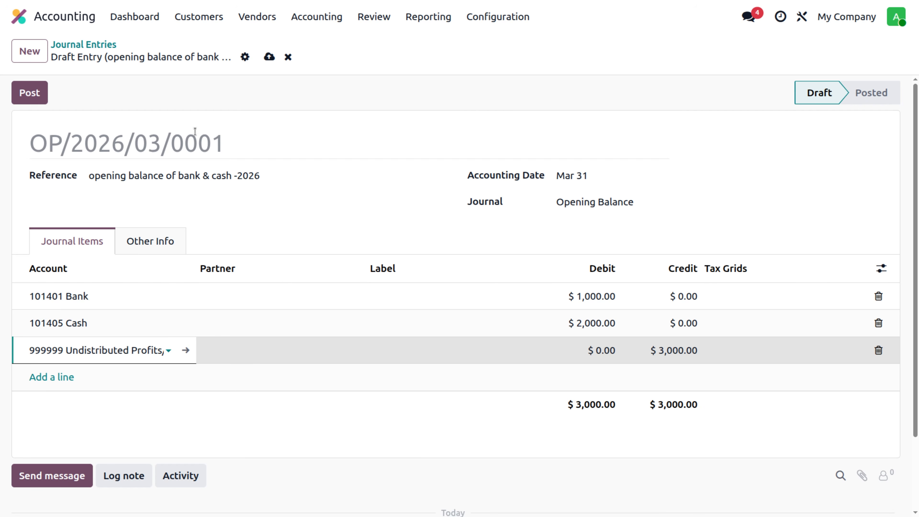
{"action": "left_click", "coordinate": [33, 93]}
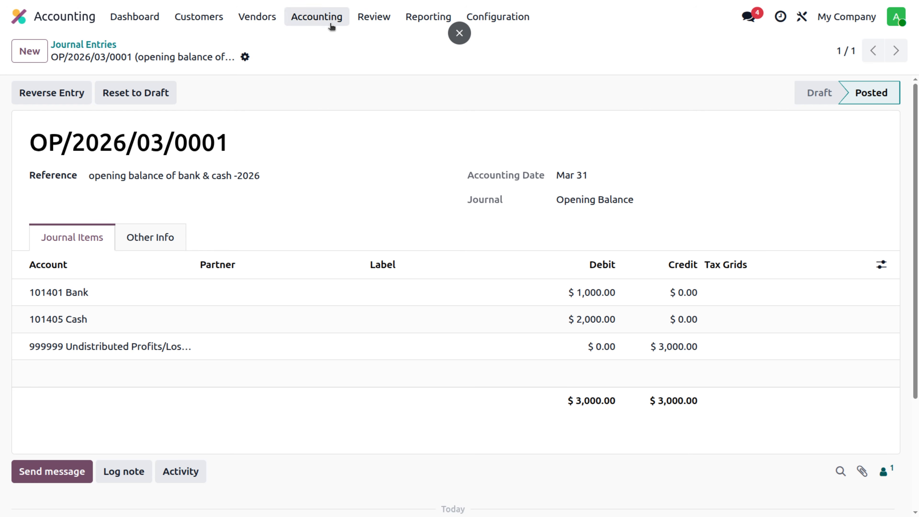
Open the General Ledger report to check the opening balances of the Bank, Cash and Undistributed Profits/Losses accounts
{"action": "left_click", "coordinate": [440, 20]}
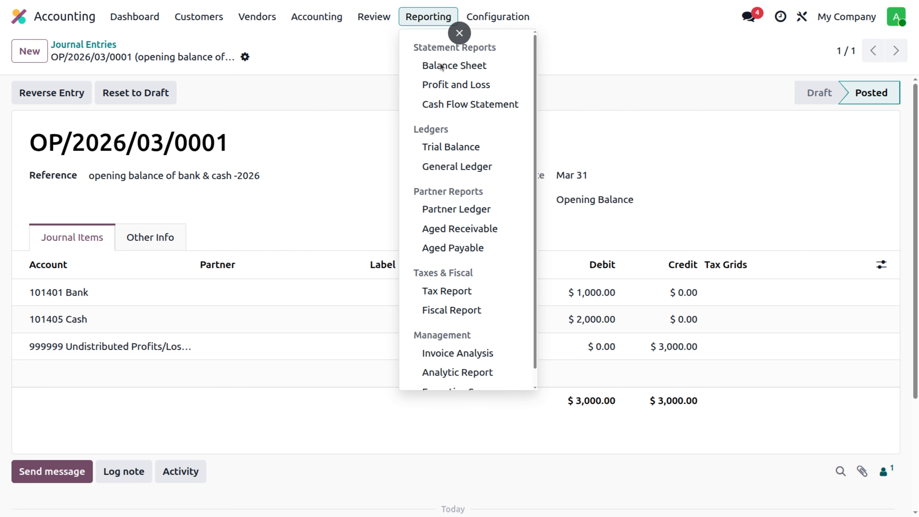
{"action": "left_click", "coordinate": [442, 169]}
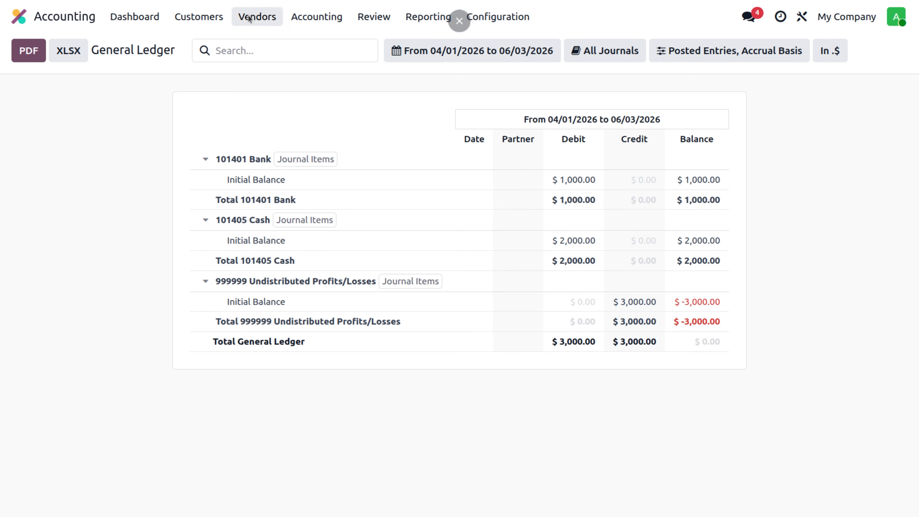
Create a new journal entry with the reference "opening balance of customer & vendor-2026"
{"action": "left_click", "coordinate": [251, 24]}
{"action": "left_click", "coordinate": [328, 16]}
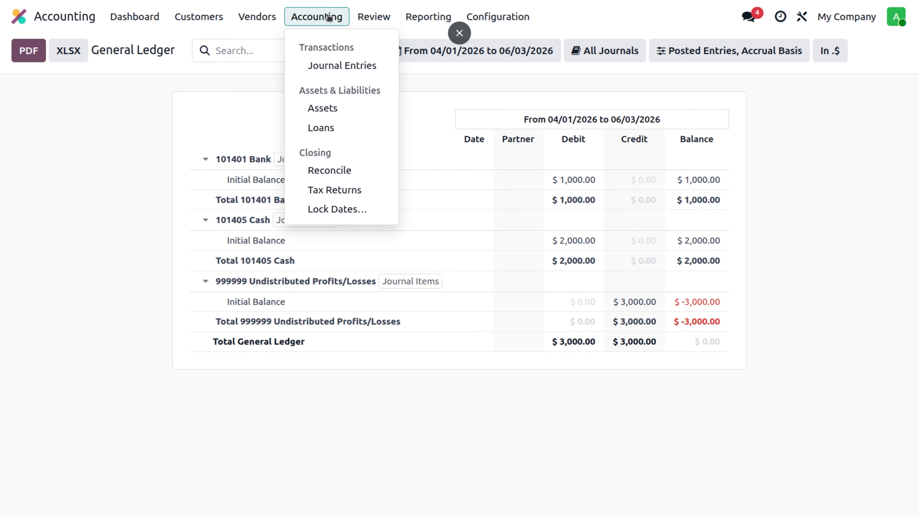
{"action": "left_click", "coordinate": [325, 66]}
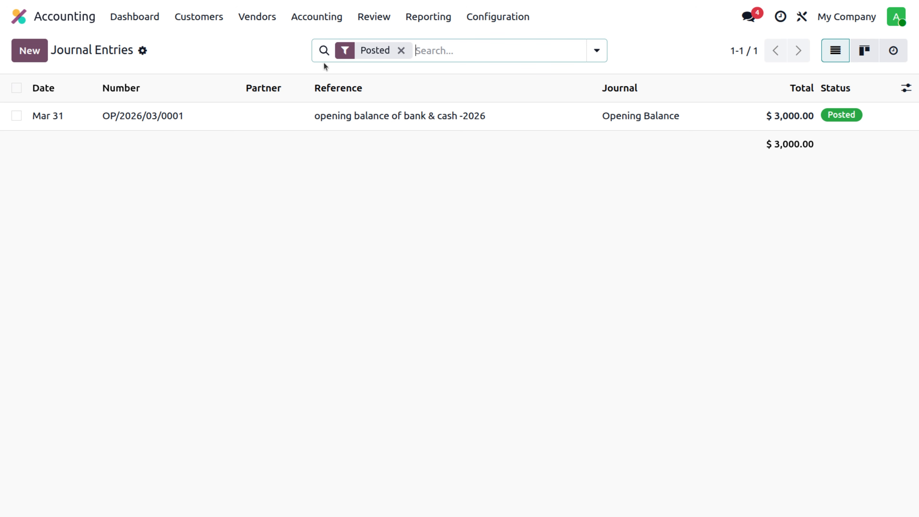
{"action": "left_click", "coordinate": [31, 51]}
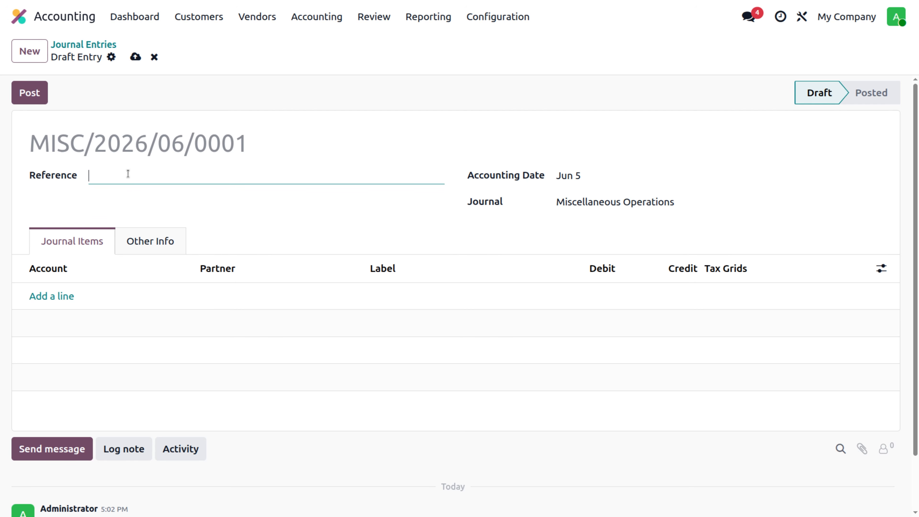
{"action": "type", "text": "opening nbalance of "}
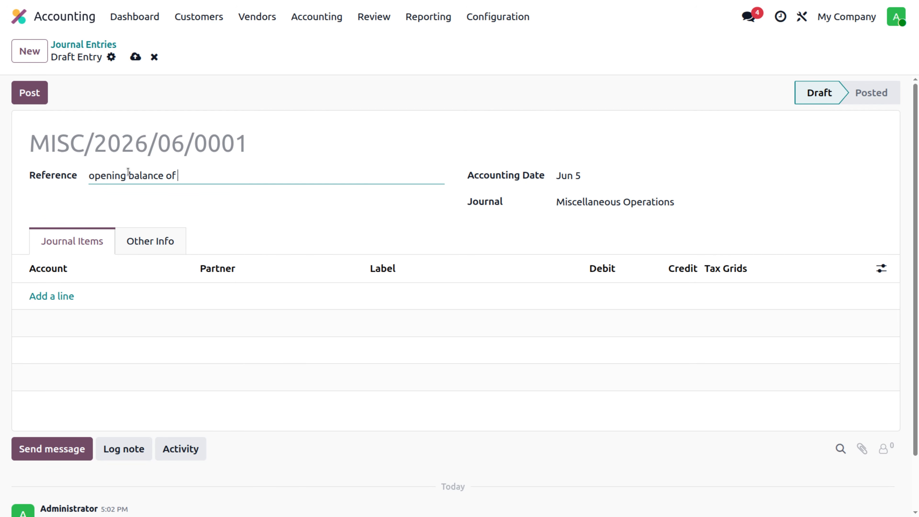
{"action": "type", "text": "customer & vendor"}
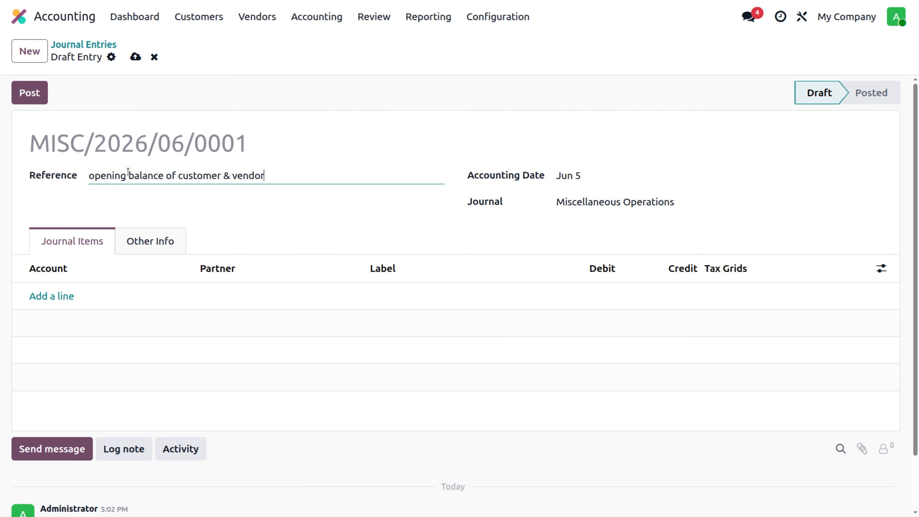
{"action": "type", "text": "-2026"}
Set the entry's accounting date to March 31, 2026 and its journal to Opening Balance
{"action": "left_click", "coordinate": [605, 175]}
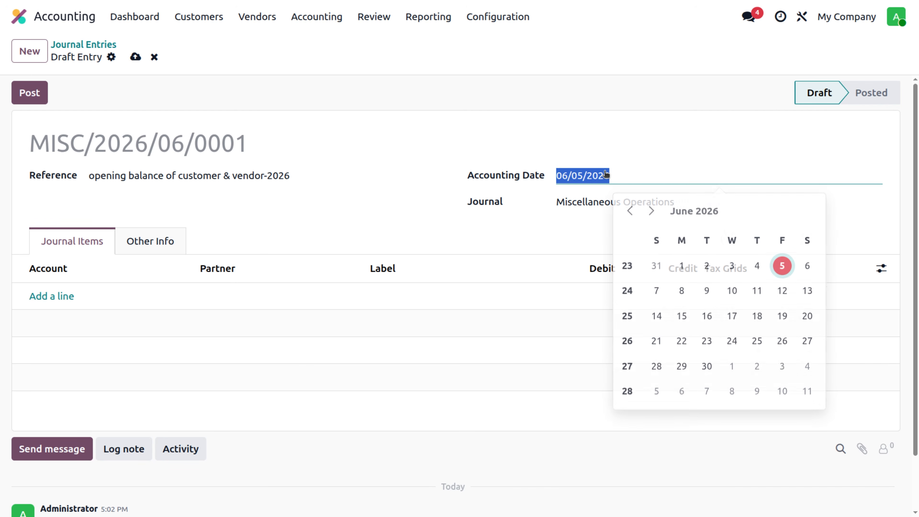
{"action": "left_click", "coordinate": [628, 208]}
{"action": "left_click", "coordinate": [628, 208]}
{"action": "left_click", "coordinate": [629, 209]}
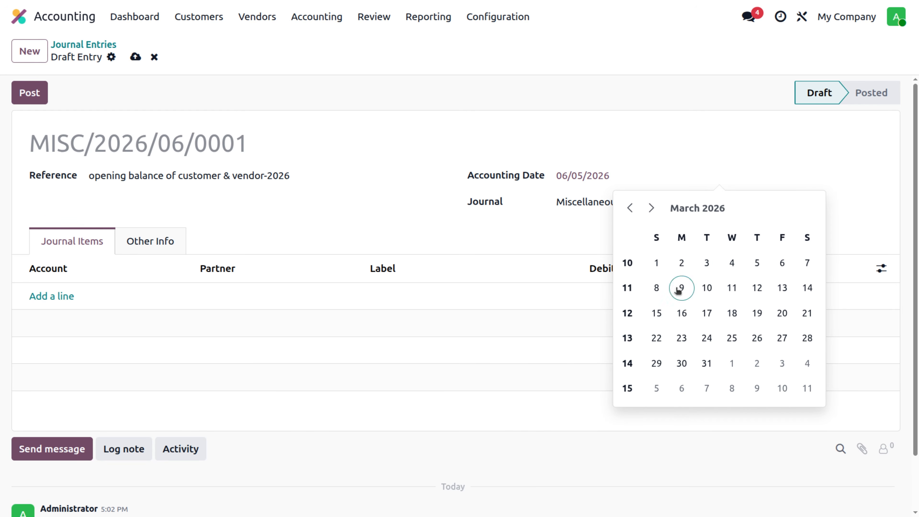
{"action": "left_click", "coordinate": [706, 363]}
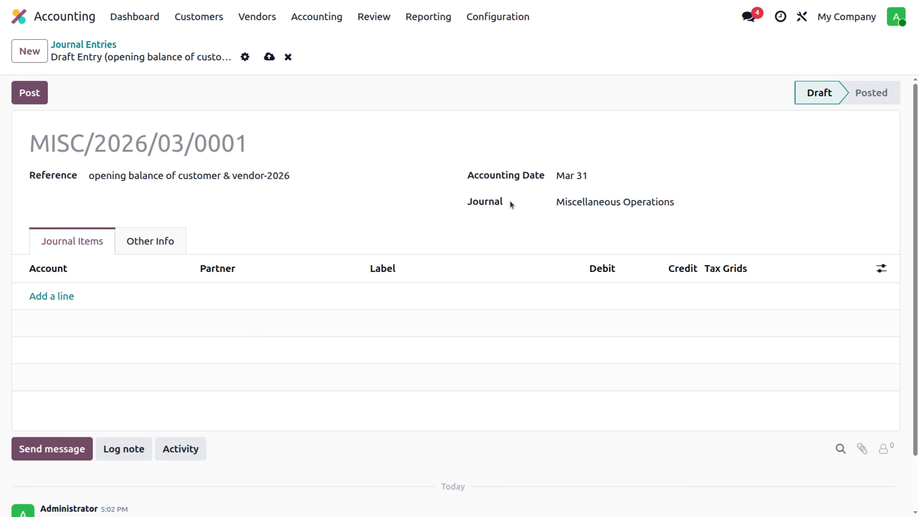
{"action": "left_click", "coordinate": [696, 201]}
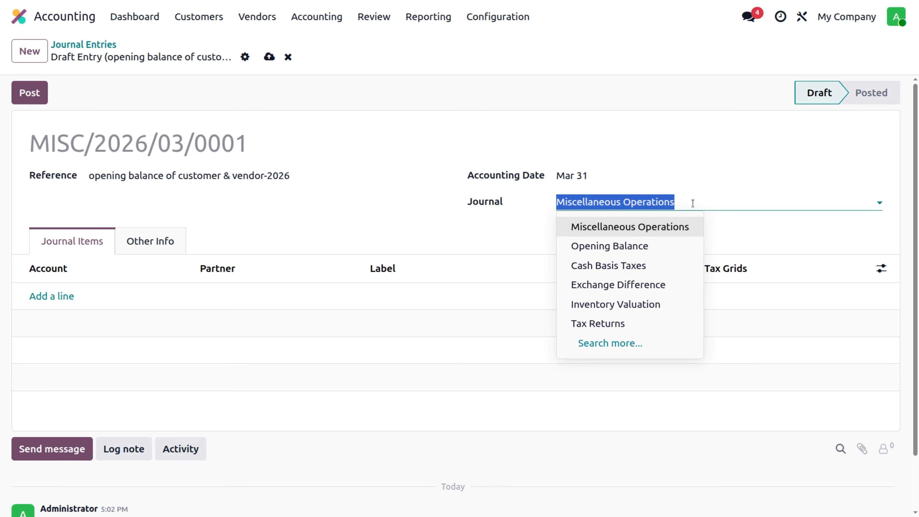
{"action": "left_click", "coordinate": [641, 246]}
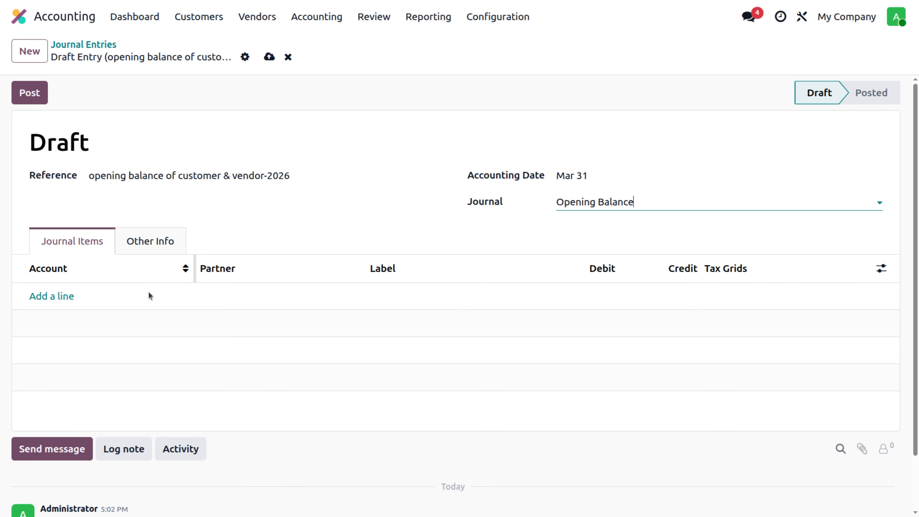
{"action": "left_click", "coordinate": [53, 299]}
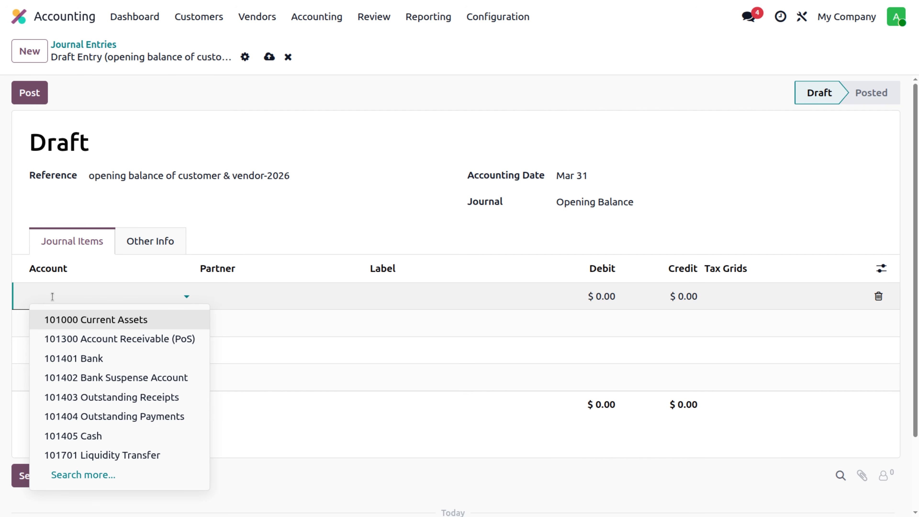
{"action": "left_click", "coordinate": [133, 338]}
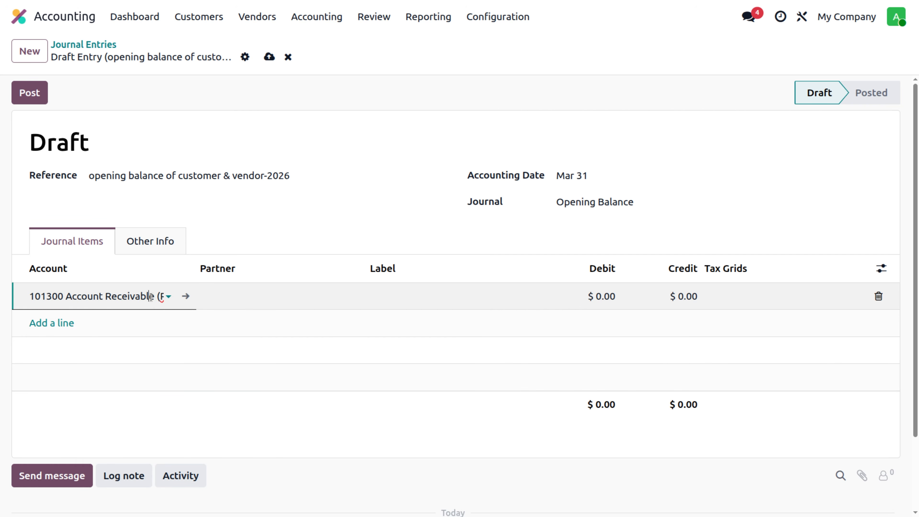
{"action": "left_click", "coordinate": [150, 296]}
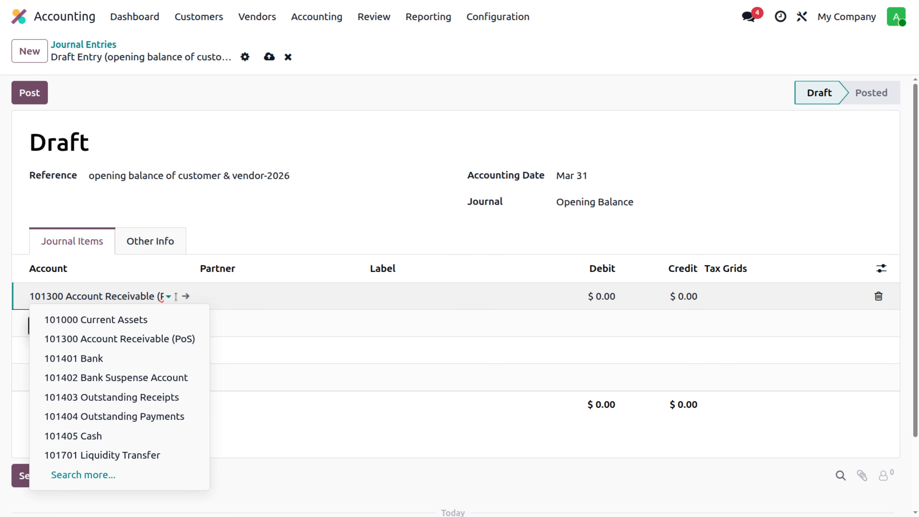
{"action": "left_click", "coordinate": [167, 296]}
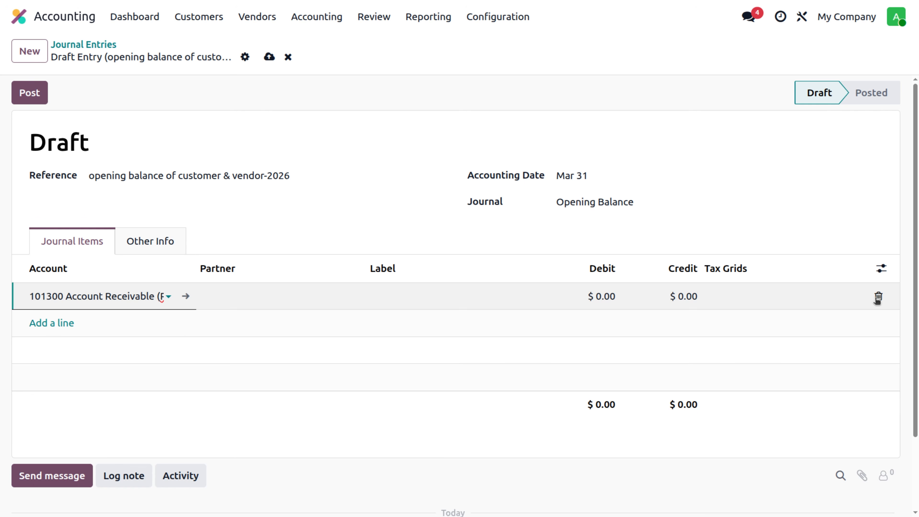
{"action": "left_click", "coordinate": [878, 296]}
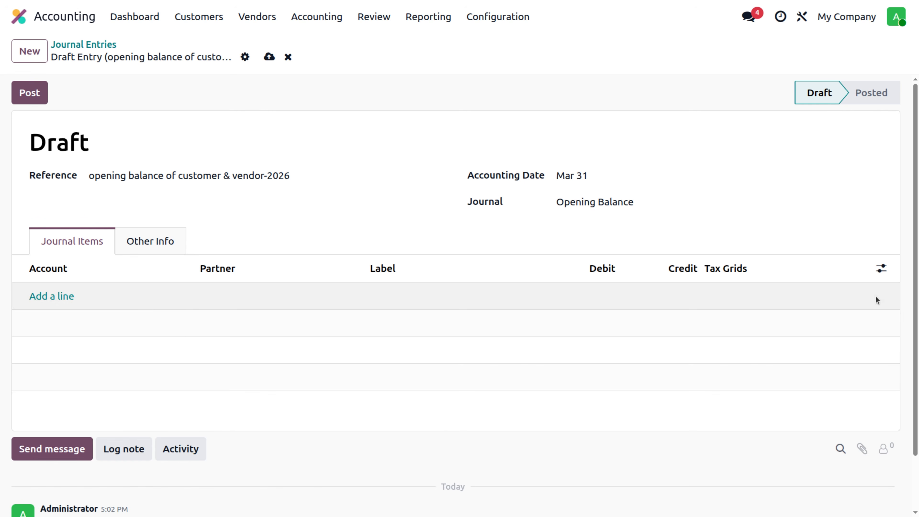
Add a journal item for account 121000 Account Receivable with a debit of 2500
{"action": "left_click", "coordinate": [43, 296]}
{"action": "left_click", "coordinate": [43, 297]}
{"action": "type", "text": "accou"}
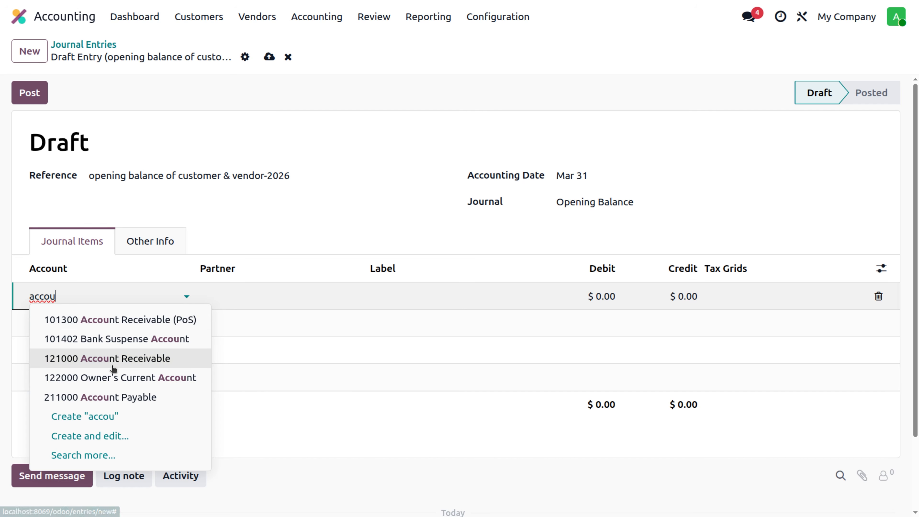
{"action": "left_click", "coordinate": [112, 365]}
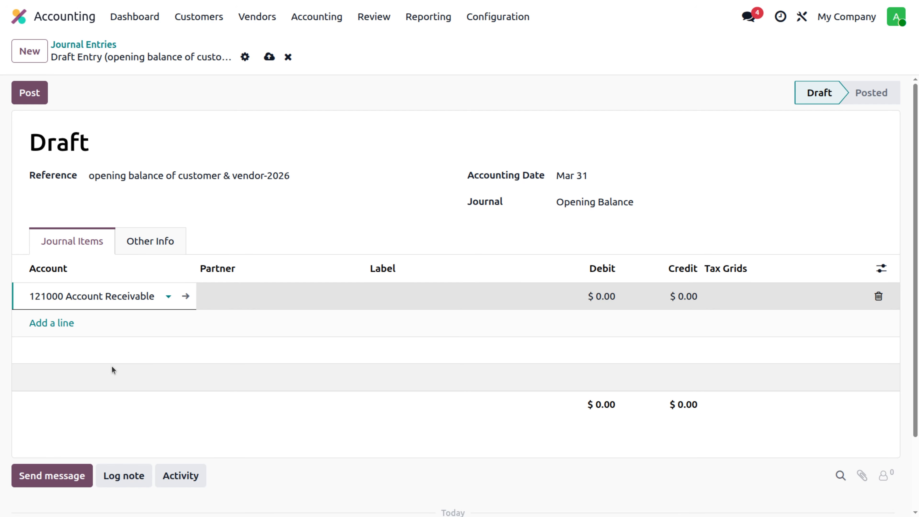
{"action": "left_click", "coordinate": [592, 297]}
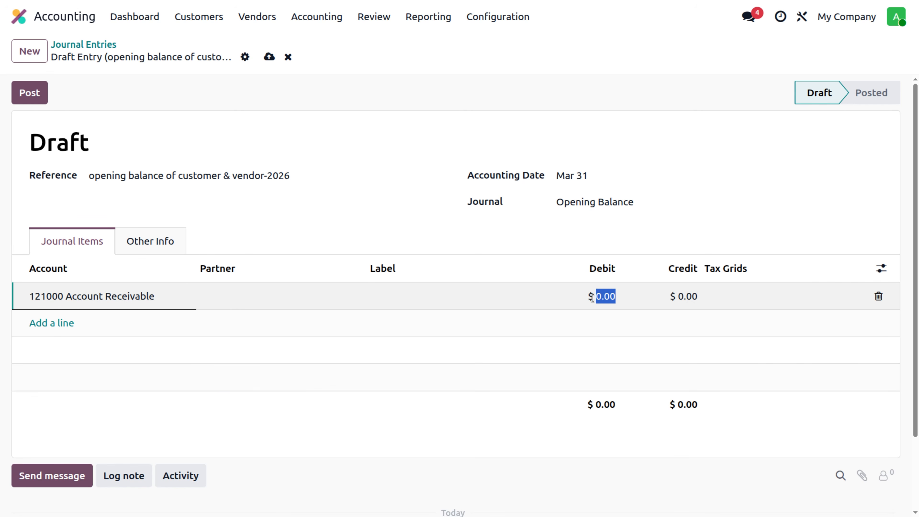
{"action": "type", "text": "2000"}
{"action": "key", "text": "BackSpace"}
{"action": "key", "text": "BackSpace"}
{"action": "key", "text": "BackSpace"}
{"action": "type", "text": "500"}
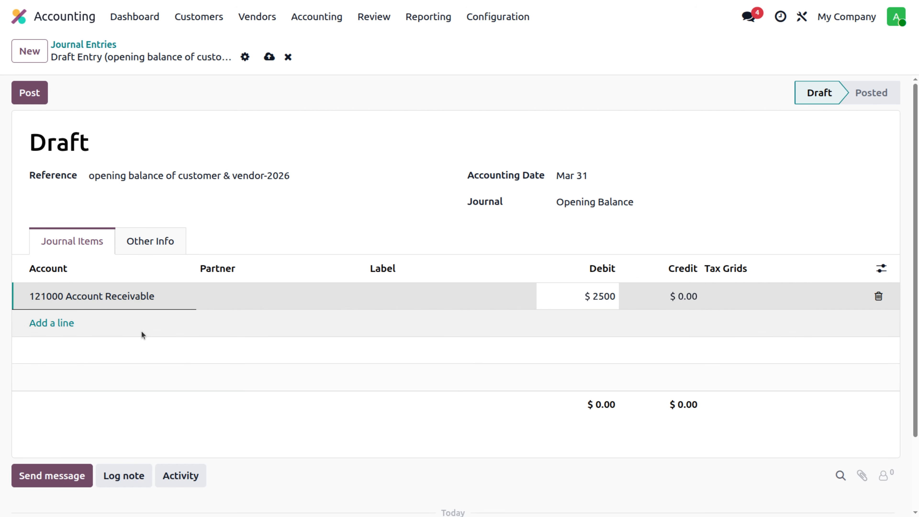
Add a second journal item for account 211000 Account Payable with a credit of 4200
{"action": "left_click", "coordinate": [70, 329]}
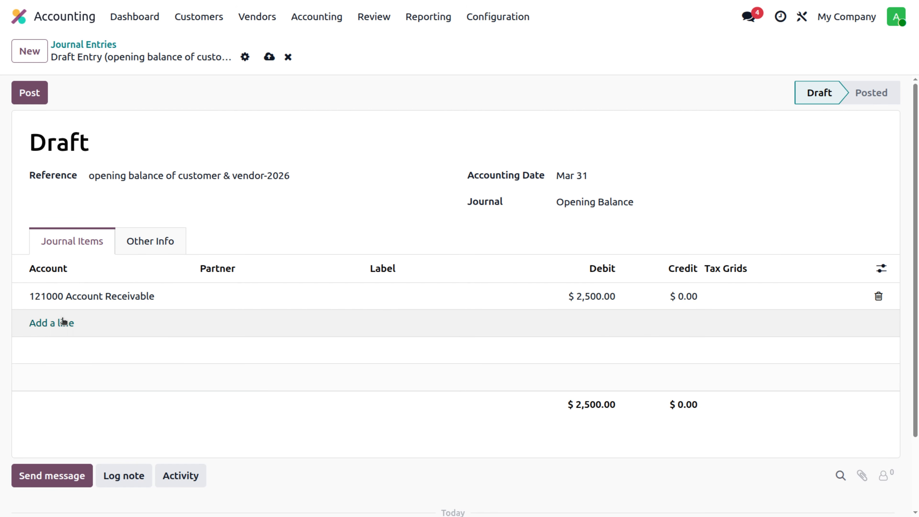
{"action": "left_click", "coordinate": [63, 321]}
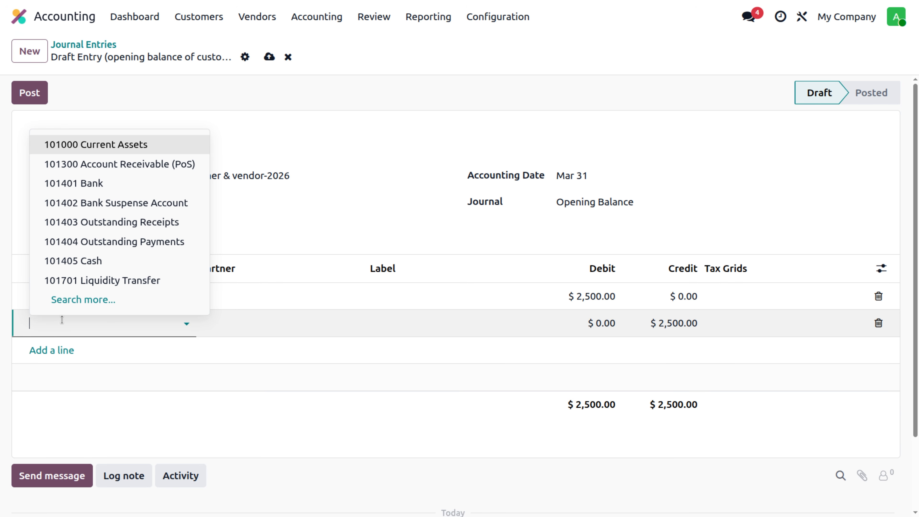
{"action": "type", "text": "accou"}
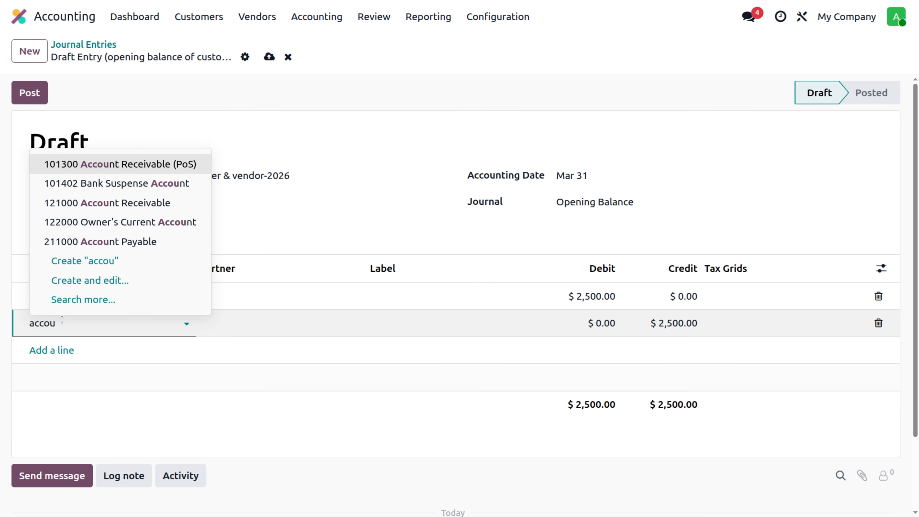
{"action": "left_click", "coordinate": [125, 244]}
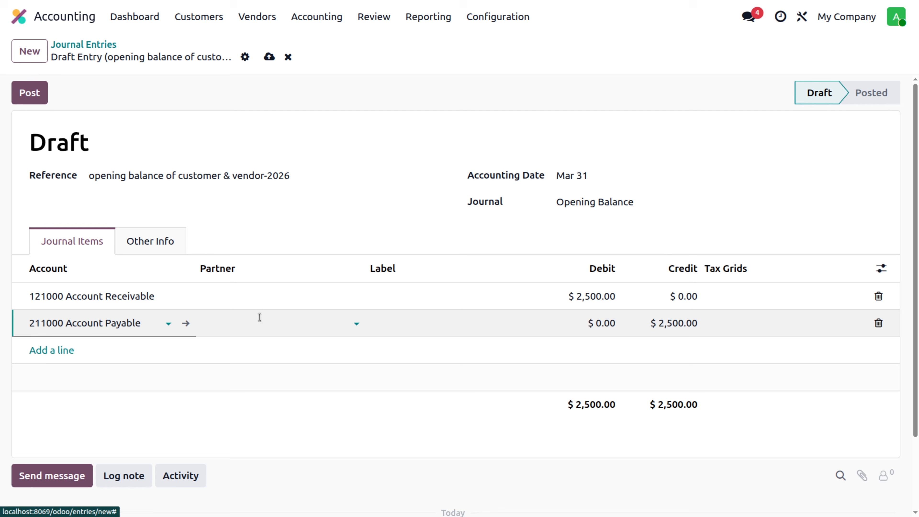
{"action": "left_click", "coordinate": [672, 323]}
{"action": "key", "text": "BackSpace"}
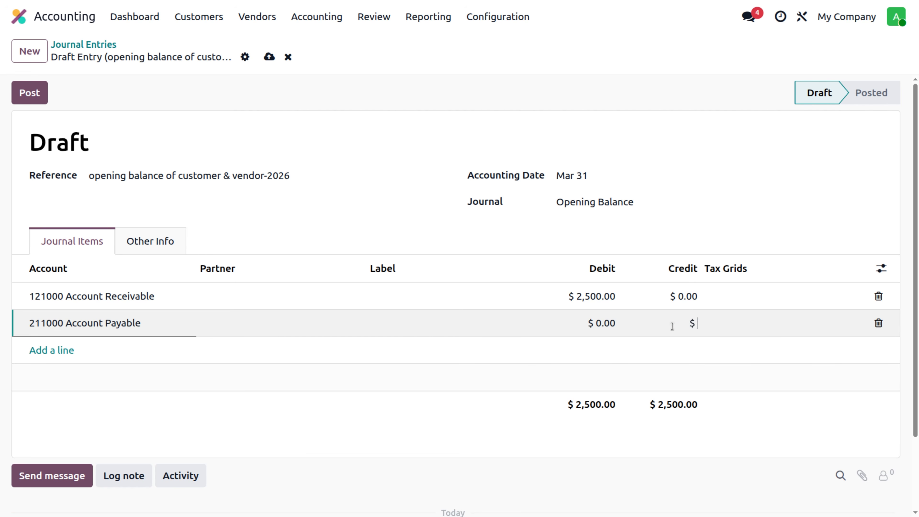
{"action": "type", "text": "4200"}
{"action": "left_click", "coordinate": [622, 347]}
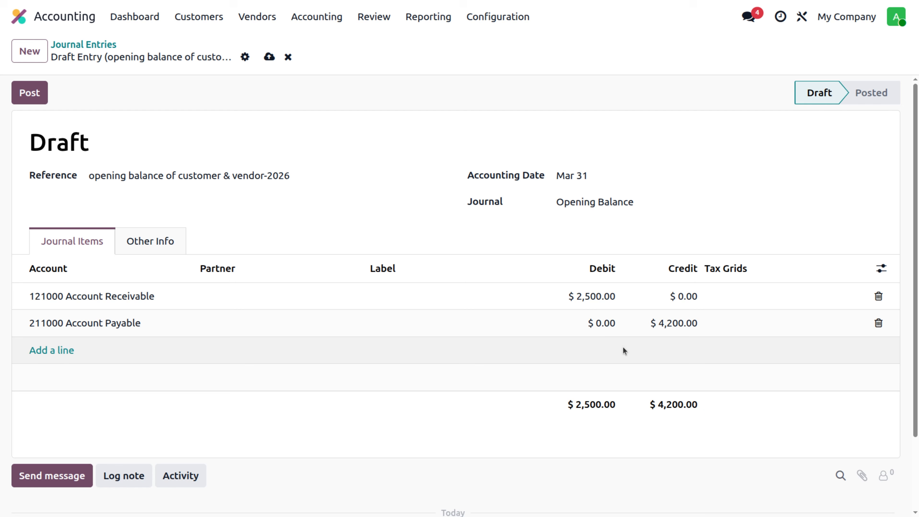
Add a balancing $1,700 debit line on account 999999 Undistributed Profits/Losses and post the journal entry
{"action": "left_click", "coordinate": [62, 349]}
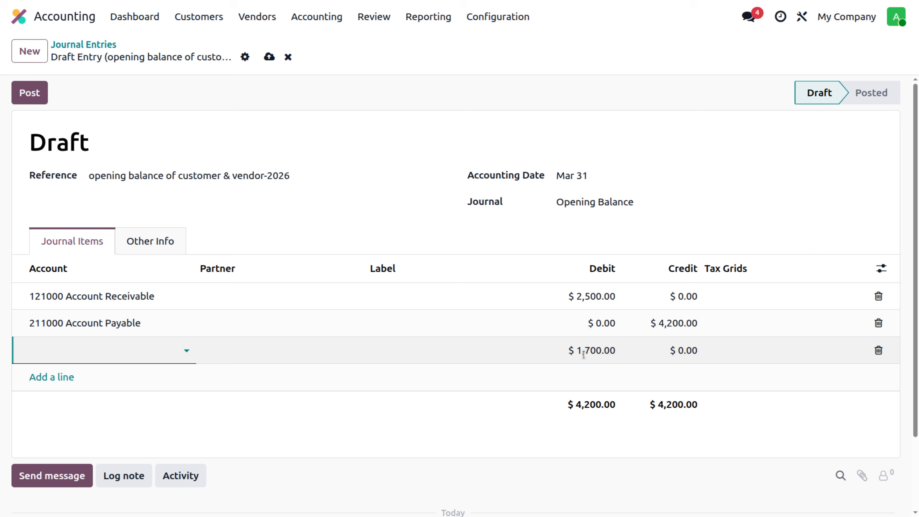
{"action": "left_click", "coordinate": [92, 346]}
{"action": "type", "text": "und"}
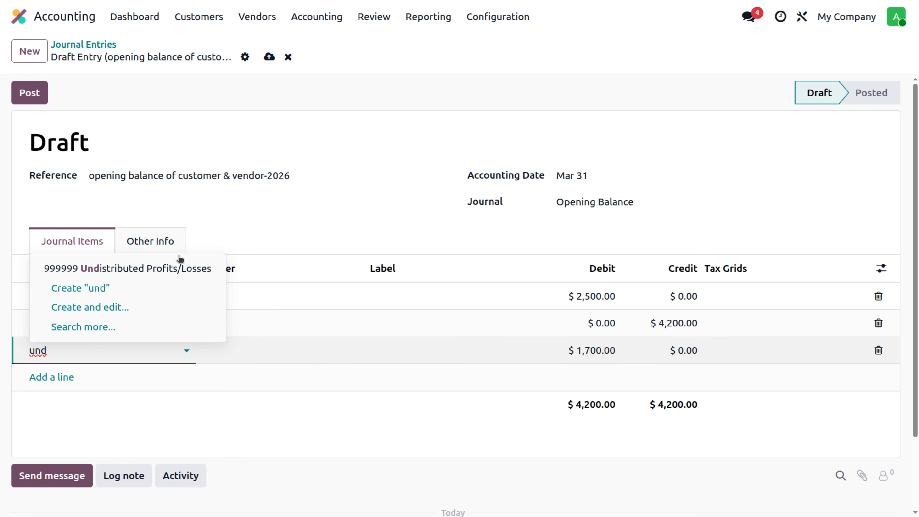
{"action": "left_click", "coordinate": [179, 270]}
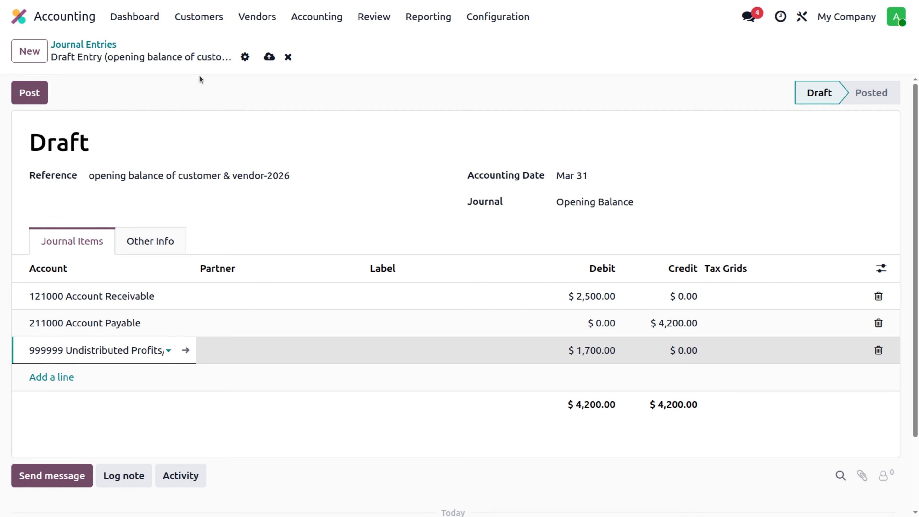
{"action": "left_click", "coordinate": [34, 93]}
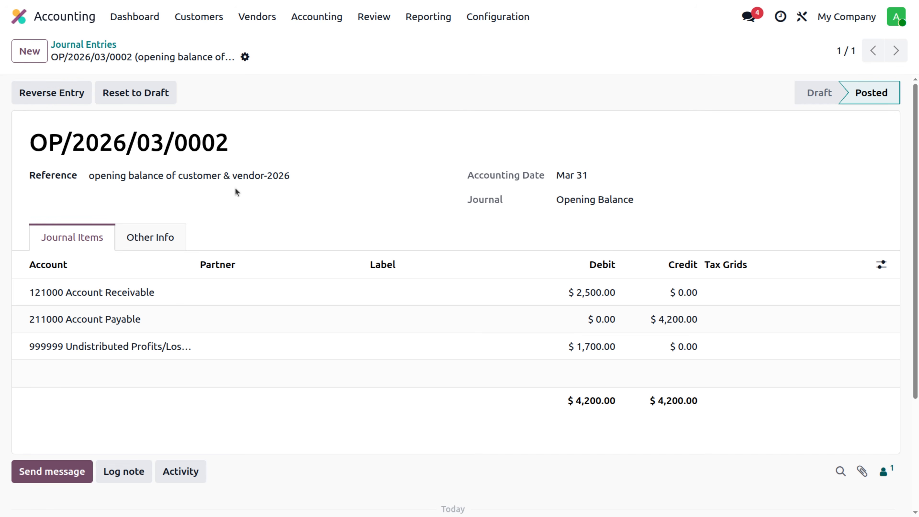
Return to the journal entries list and open the General Ledger report to check the receivable and payable opening balances
{"action": "left_click", "coordinate": [93, 46]}
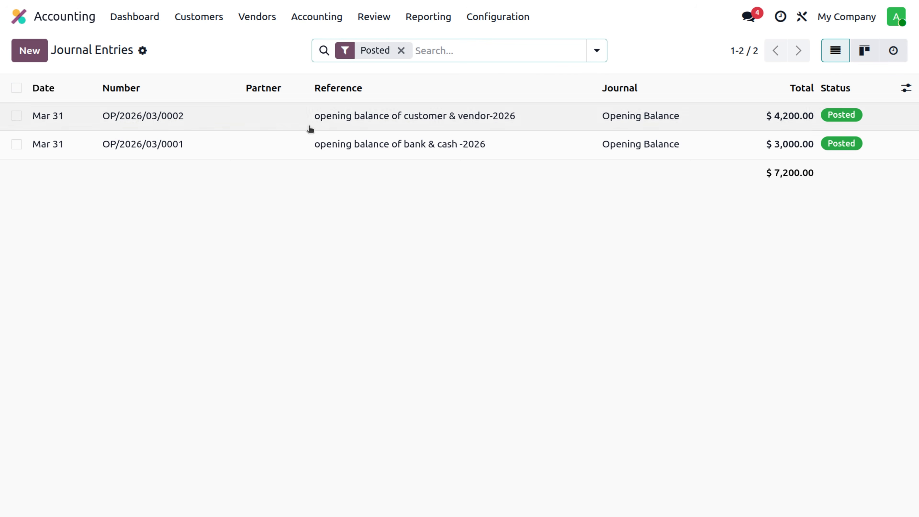
{"action": "left_click", "coordinate": [431, 19]}
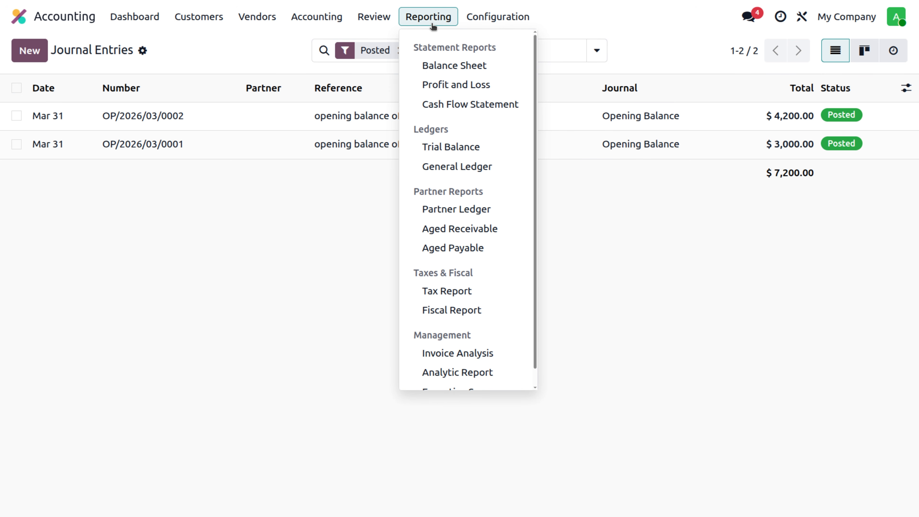
{"action": "left_click", "coordinate": [458, 167]}
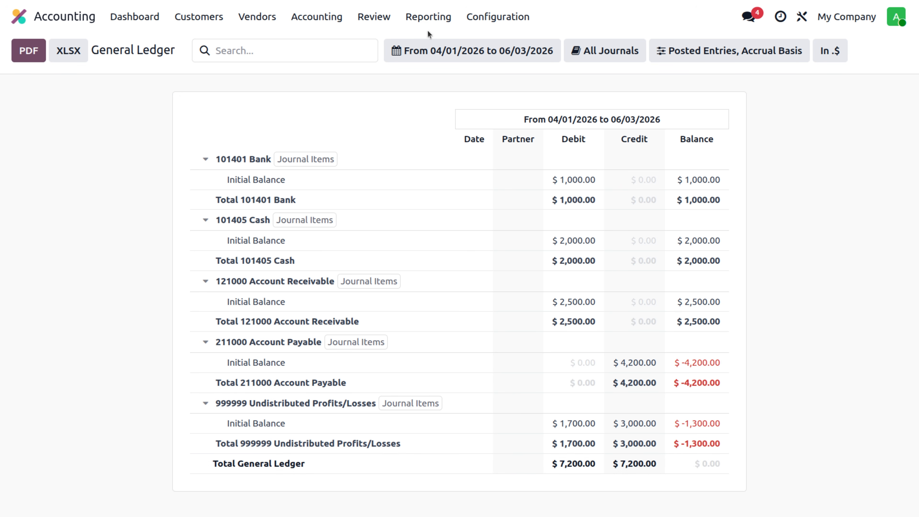
Open the Partner Ledger report to check how the customer and vendor opening balances are assigned to partners
{"action": "left_click", "coordinate": [430, 22]}
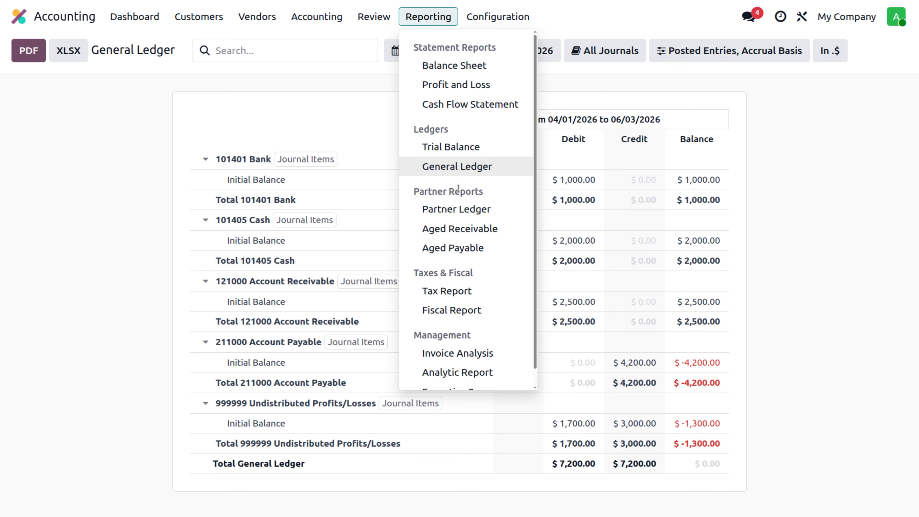
{"action": "left_click", "coordinate": [455, 211]}
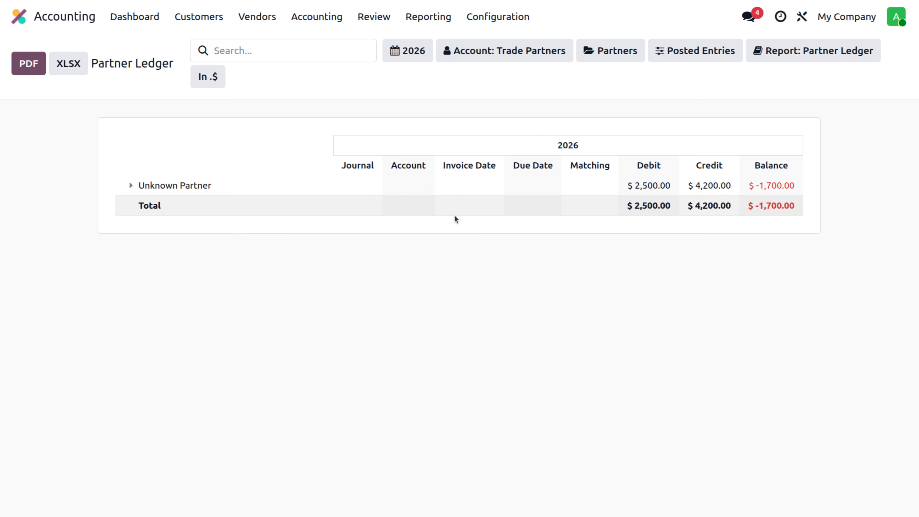
{"action": "mouse_move", "coordinate": [135, 190]}
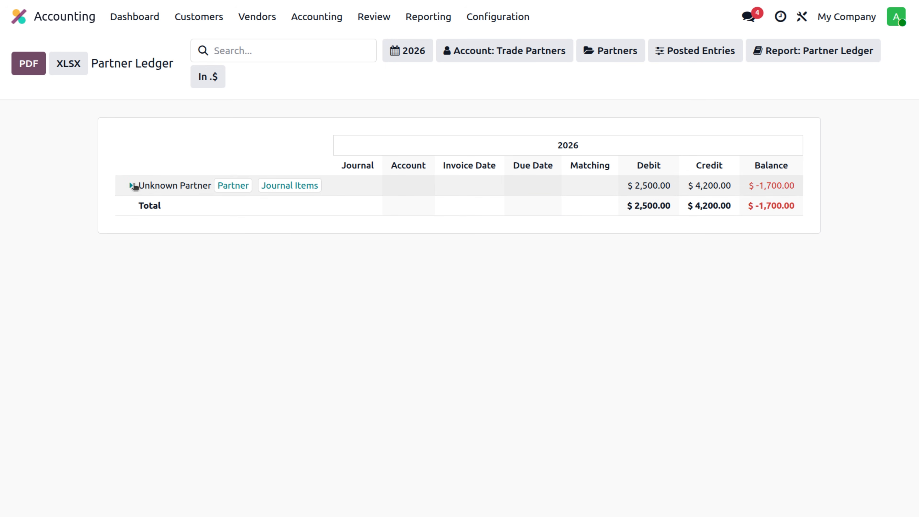
Expand the Unknown Partner group in the Partner Ledger to examine its opening balance journal items
{"action": "left_click", "coordinate": [133, 185]}
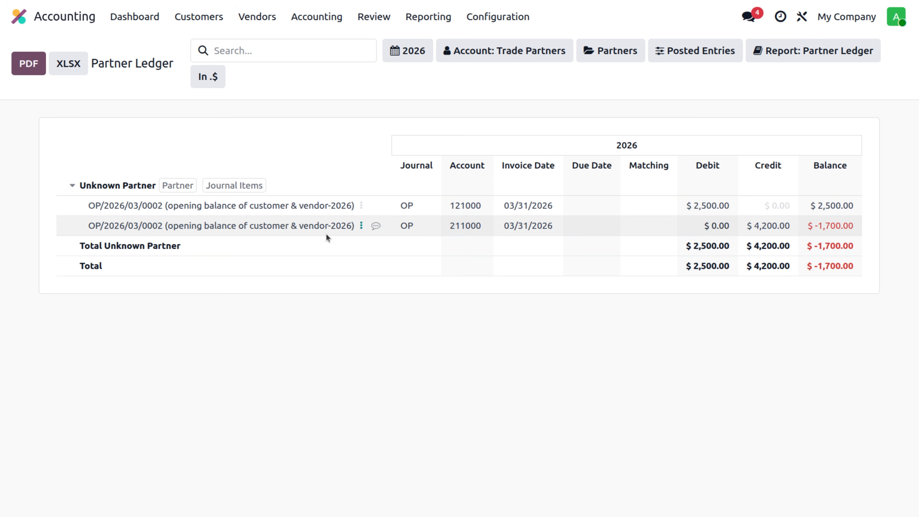
Create a new vendor of type Company, enter the vendor's name and save the record
{"action": "left_click", "coordinate": [249, 20]}
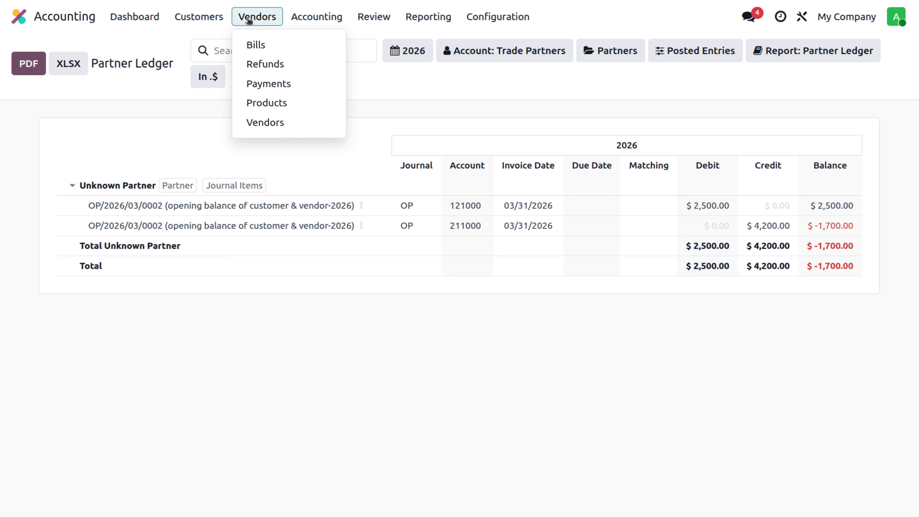
{"action": "left_click", "coordinate": [258, 125]}
{"action": "left_click", "coordinate": [33, 49]}
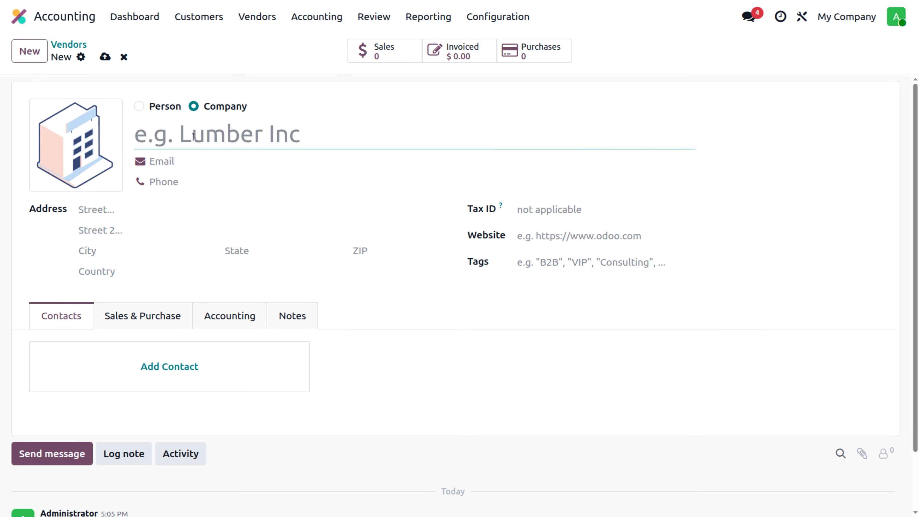
{"action": "type", "text": "aysha"}
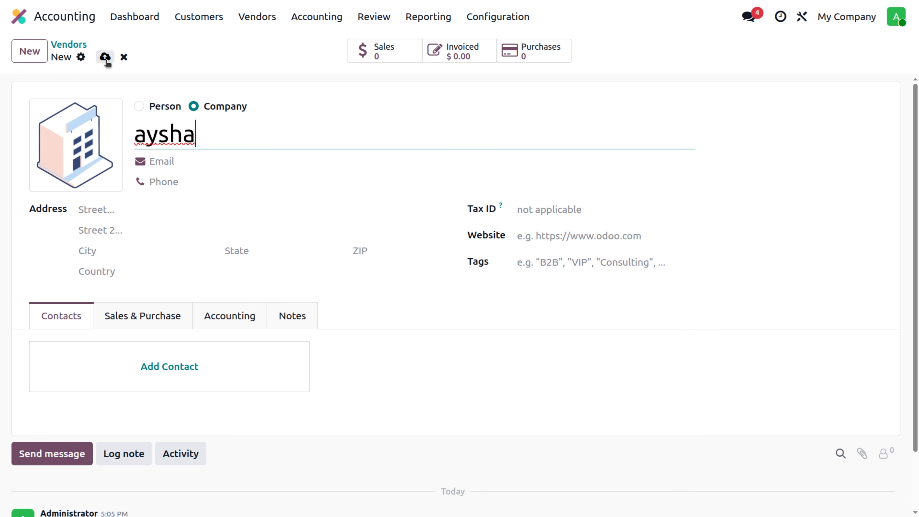
{"action": "left_click", "coordinate": [105, 57]}
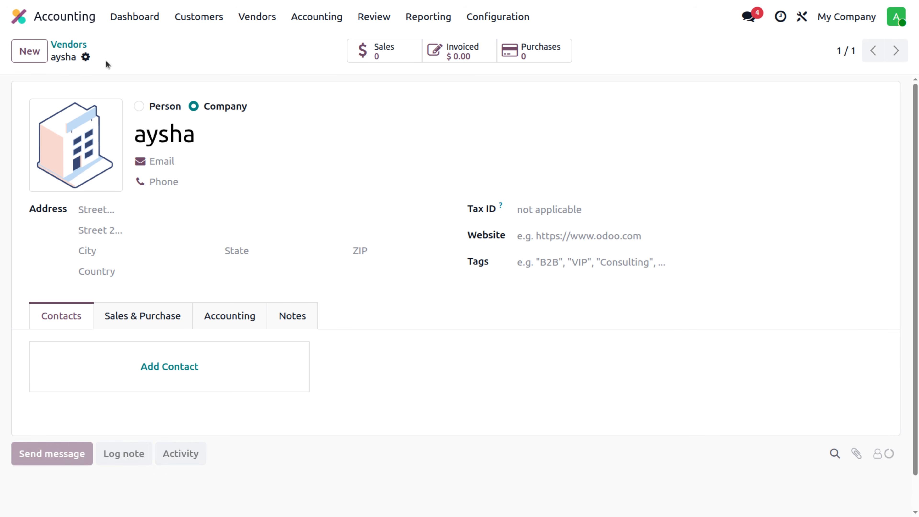
Create a new customer of type Company, enter the customer's name and save the record
{"action": "left_click", "coordinate": [204, 17]}
{"action": "left_click", "coordinate": [219, 123]}
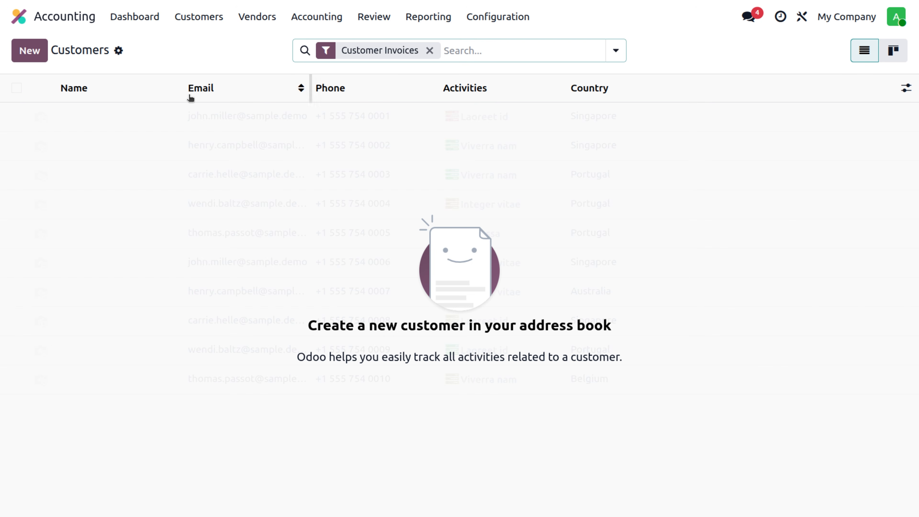
{"action": "left_click", "coordinate": [28, 54]}
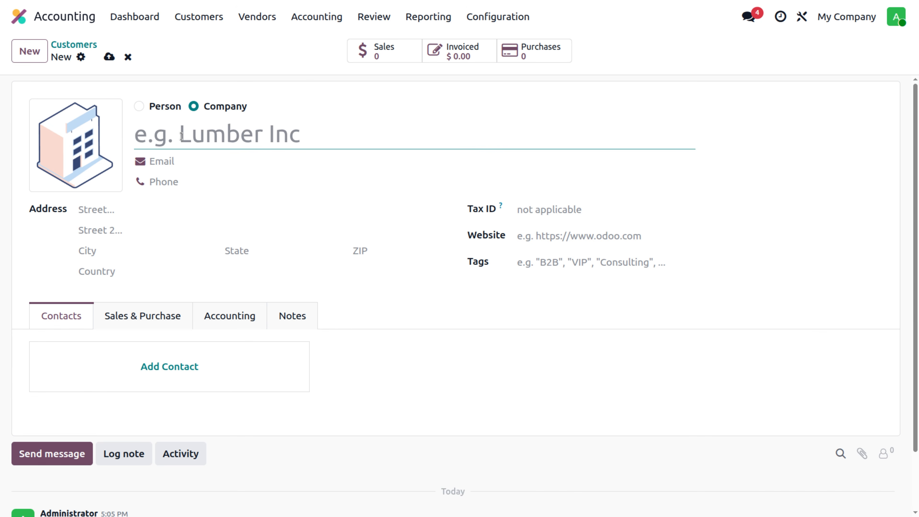
{"action": "type", "text": "jerry"}
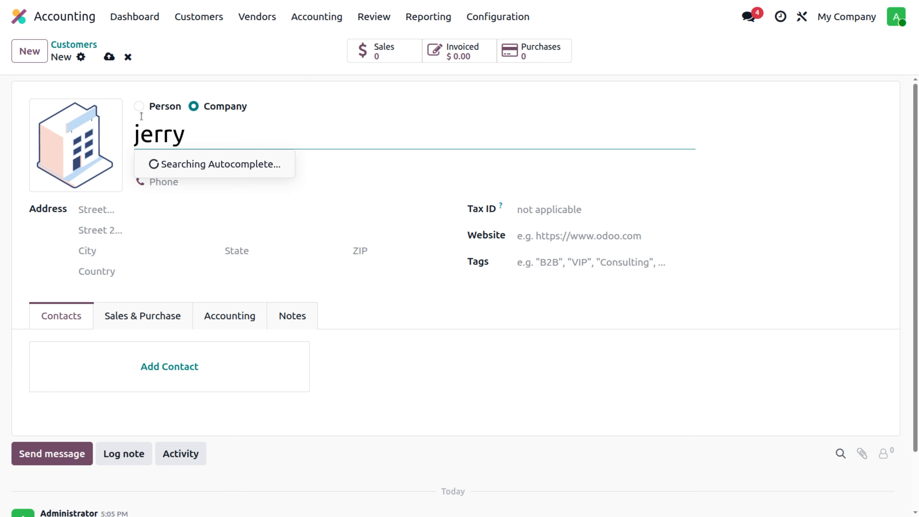
{"action": "left_click", "coordinate": [109, 57]}
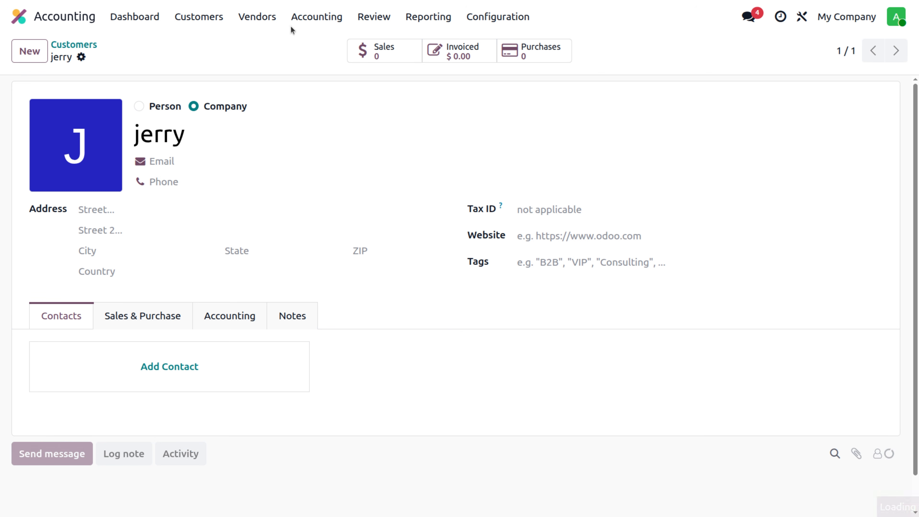
Open the posted journal entry OP/2026/03/0002 for customer and vendor opening balances and reset it to draft
{"action": "left_click", "coordinate": [336, 19]}
{"action": "left_click", "coordinate": [338, 65]}
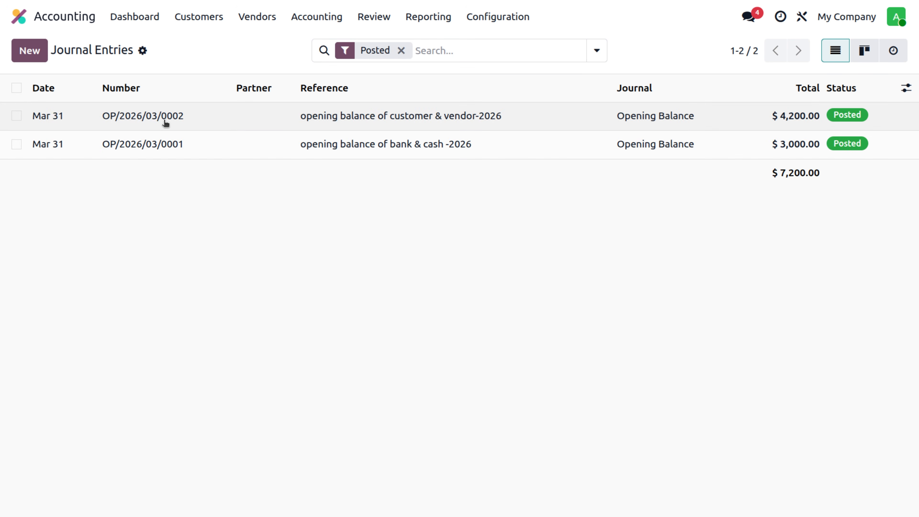
{"action": "left_click", "coordinate": [164, 121]}
{"action": "left_click", "coordinate": [130, 91]}
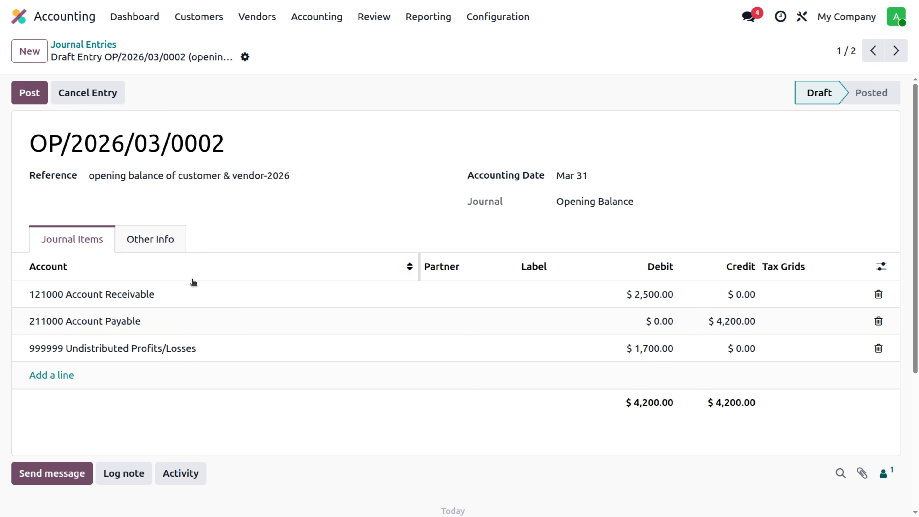
Set the newly created customer as the partner on the 121000 Account Receivable line
{"action": "left_click", "coordinate": [449, 294]}
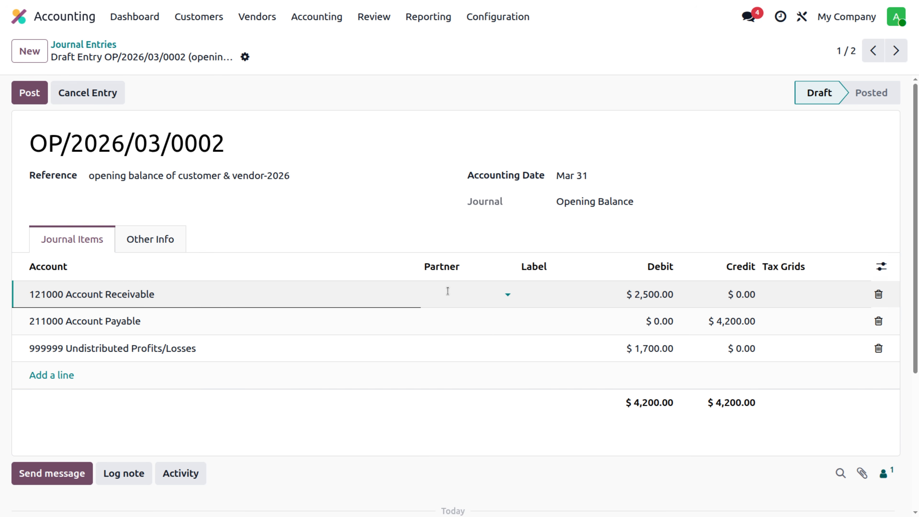
{"action": "left_click", "coordinate": [447, 291]}
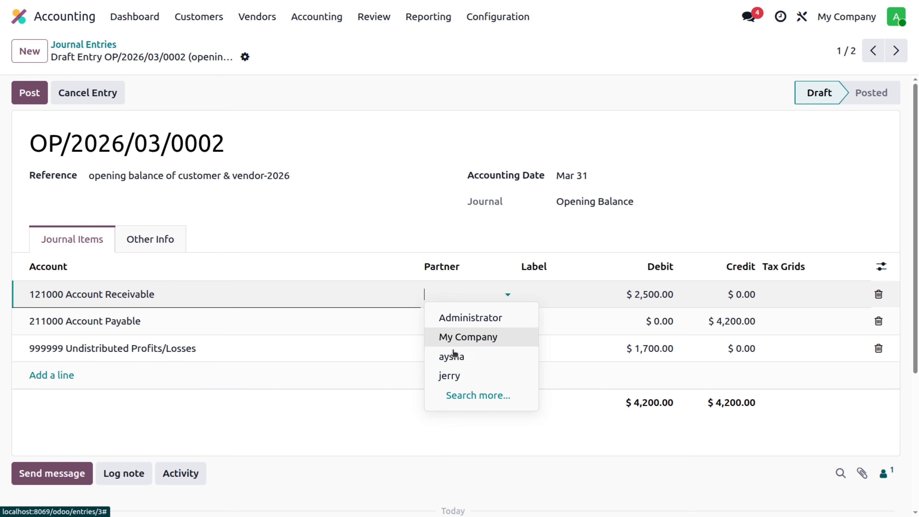
{"action": "left_click", "coordinate": [463, 367]}
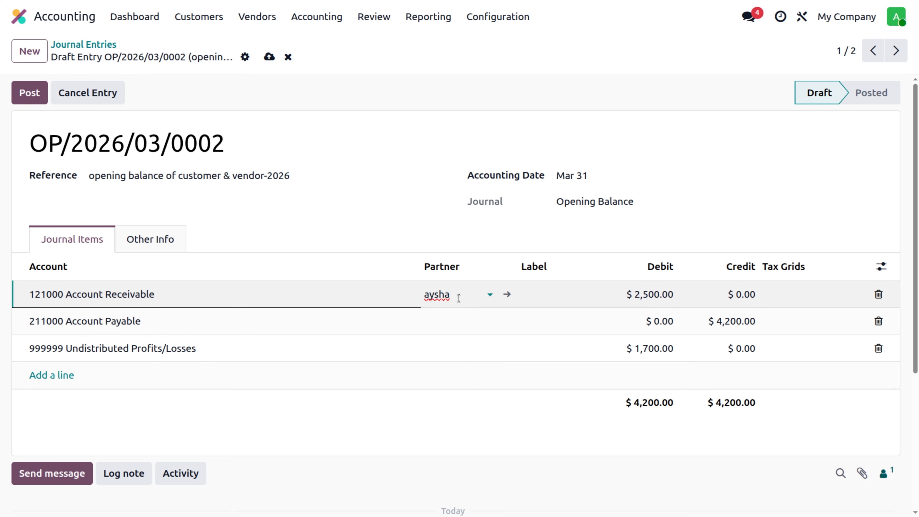
{"action": "left_click", "coordinate": [459, 298]}
{"action": "left_click", "coordinate": [449, 377]}
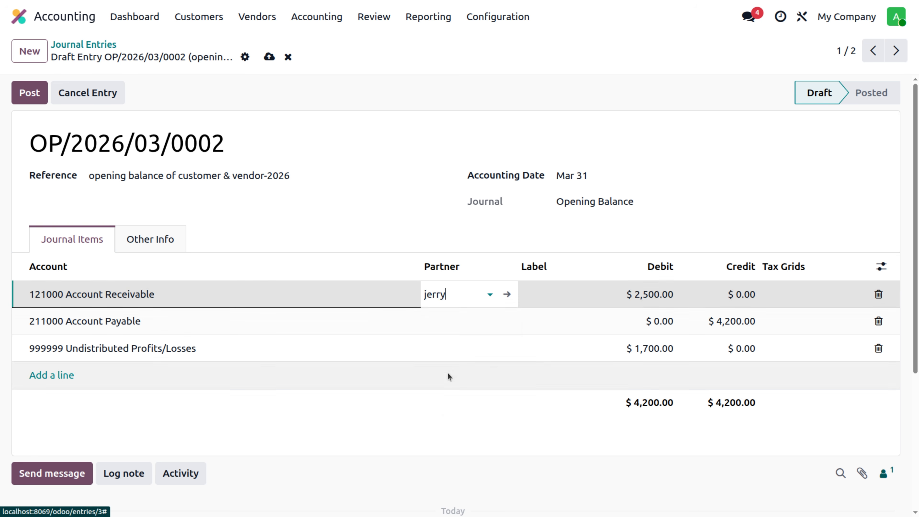
Set the newly created vendor as the partner on the 211000 Account Payable line and post the entry again
{"action": "left_click", "coordinate": [442, 320]}
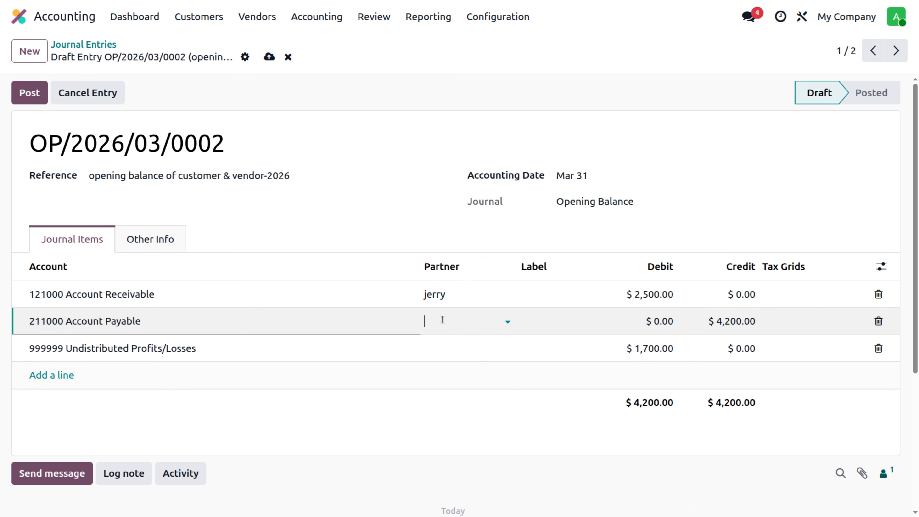
{"action": "left_click", "coordinate": [450, 385]}
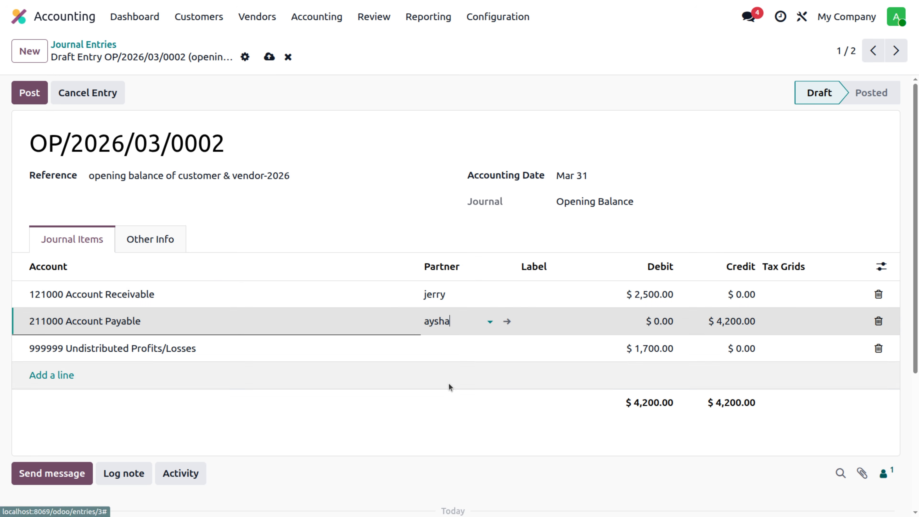
{"action": "left_click", "coordinate": [41, 93]}
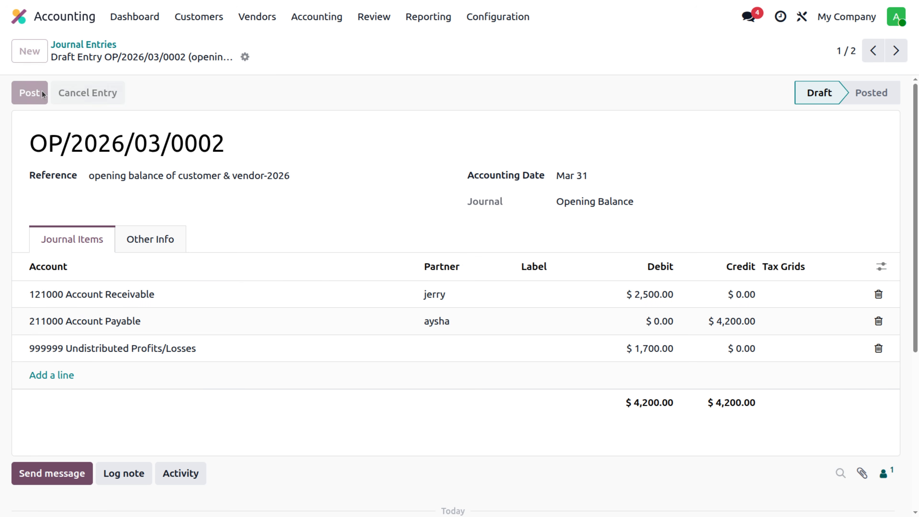
Open the Partner Ledger report to check the opening balances per partner and view its partner filter options
{"action": "left_click", "coordinate": [416, 18]}
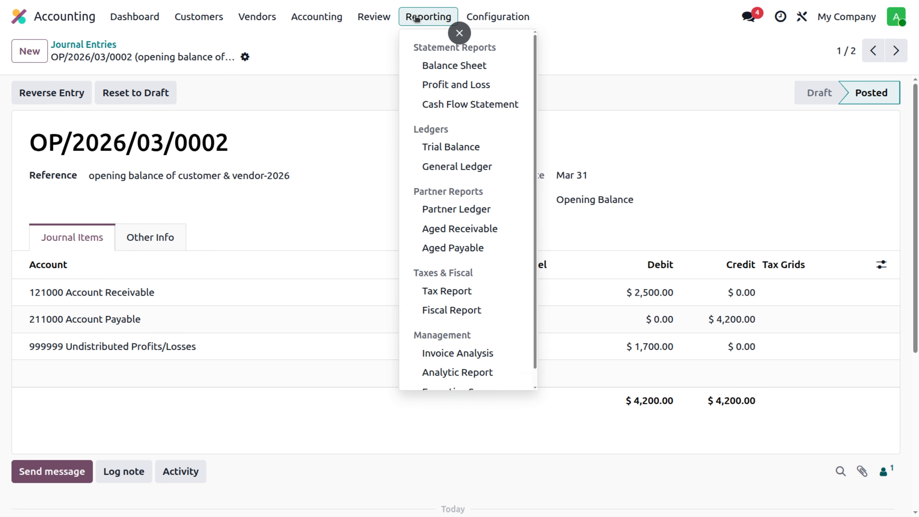
{"action": "left_click", "coordinate": [452, 210]}
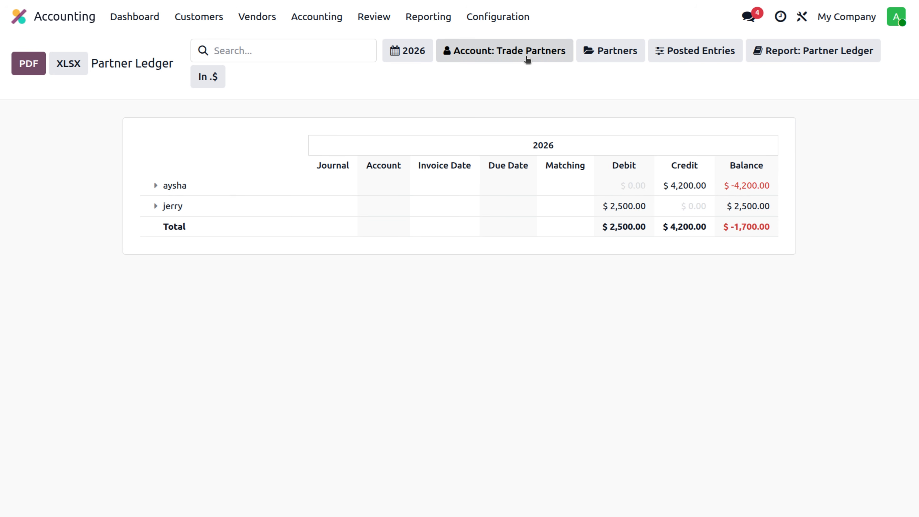
{"action": "left_click", "coordinate": [629, 51]}
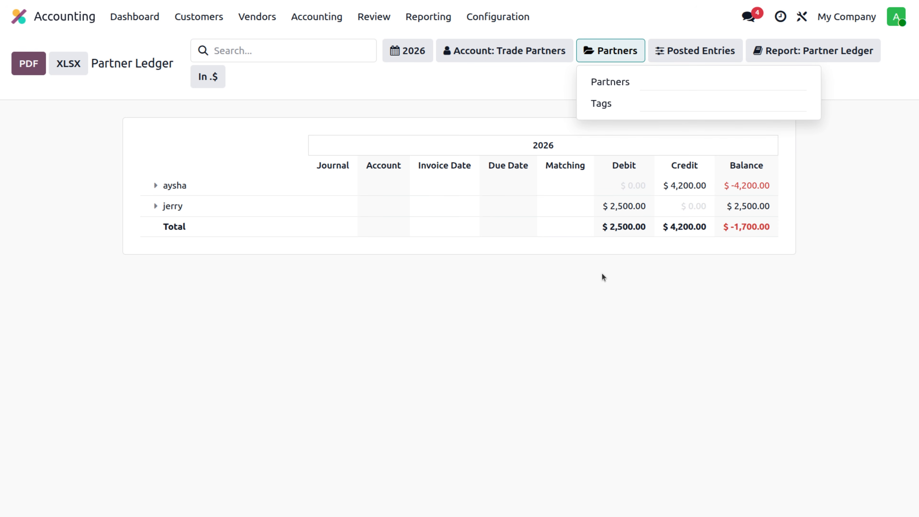
Filter the Partner Ledger by account type to view only Payable balances, and after that only Receivable balances
{"action": "left_click", "coordinate": [529, 53]}
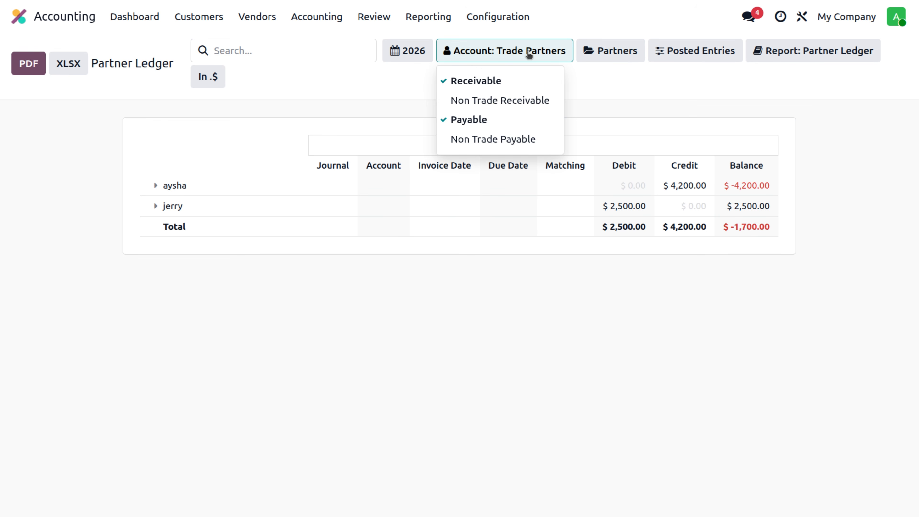
{"action": "left_click", "coordinate": [458, 88]}
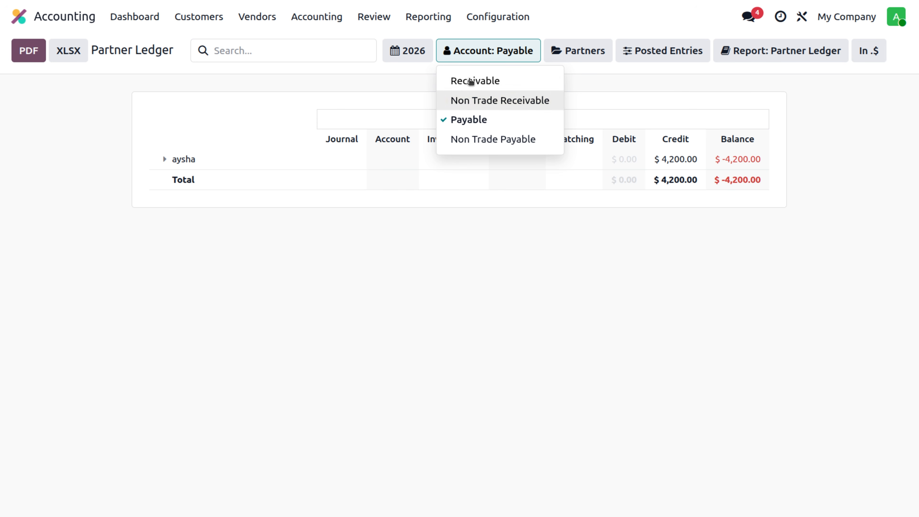
{"action": "left_click", "coordinate": [468, 89]}
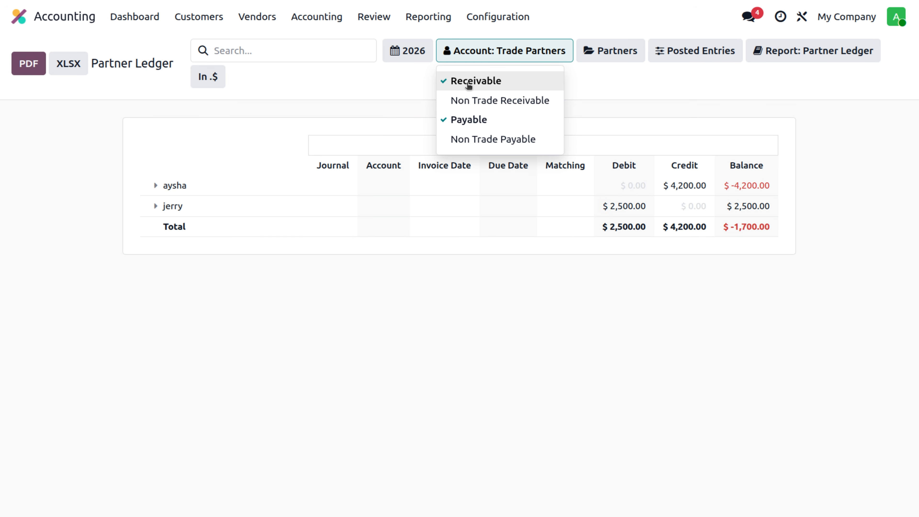
{"action": "left_click", "coordinate": [471, 123]}
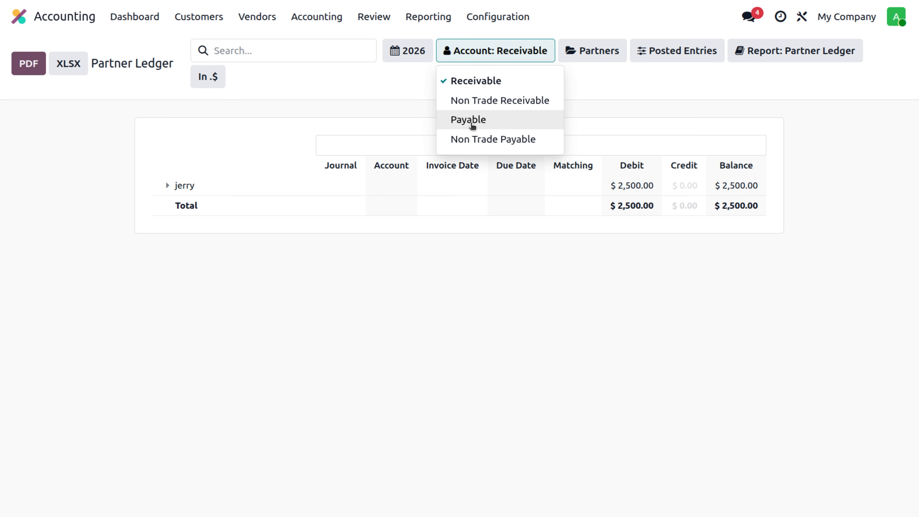
{"action": "left_click", "coordinate": [333, 85]}
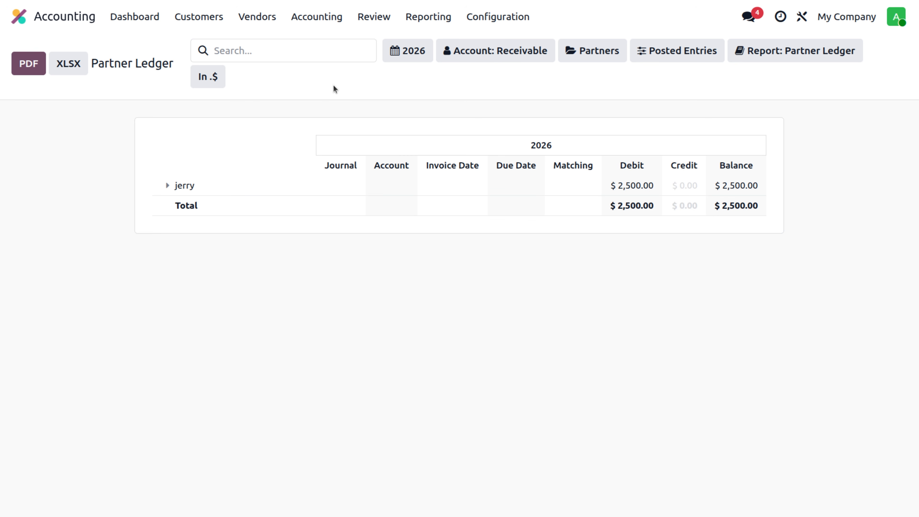